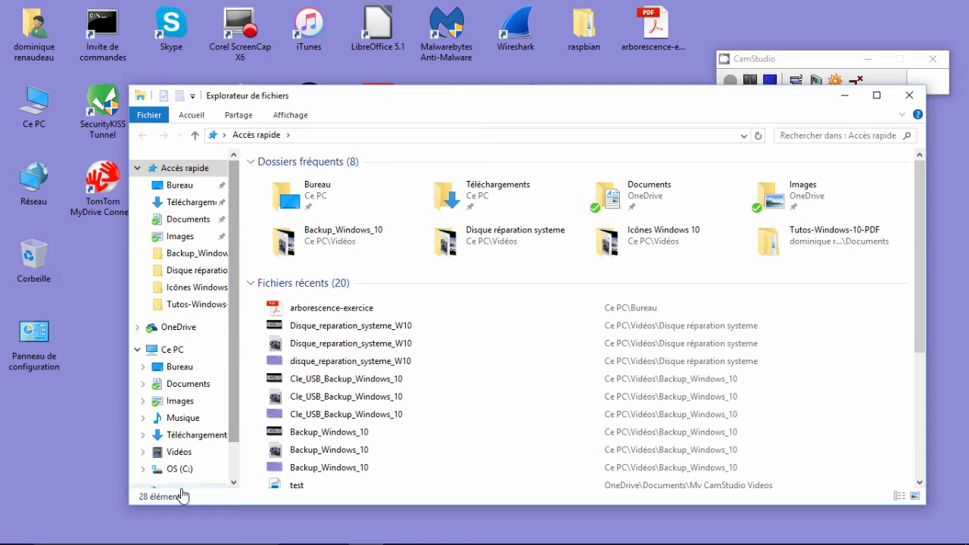
Open the Documents folder inside the personal profile folder under Utilisateurs on the OS (C:) drive.
click(180, 468)
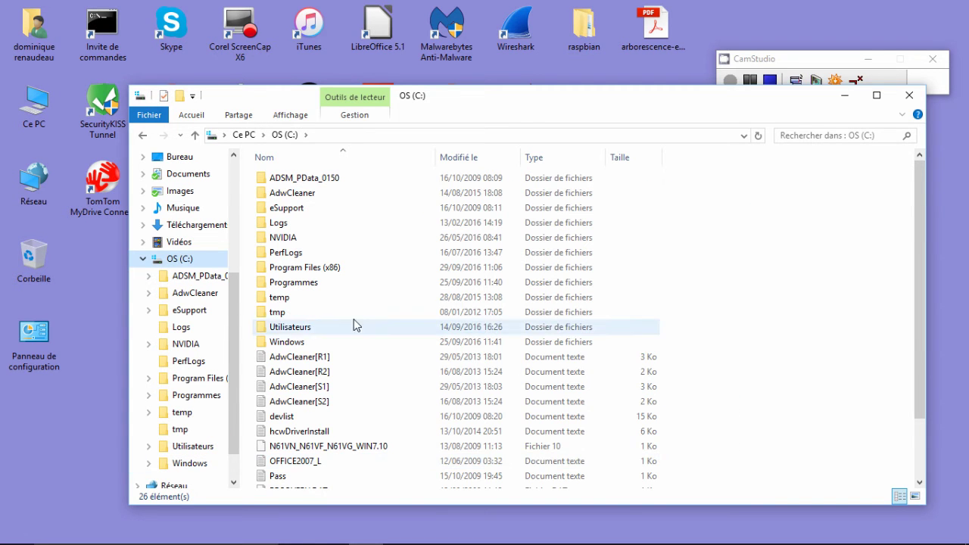
double_click(291, 328)
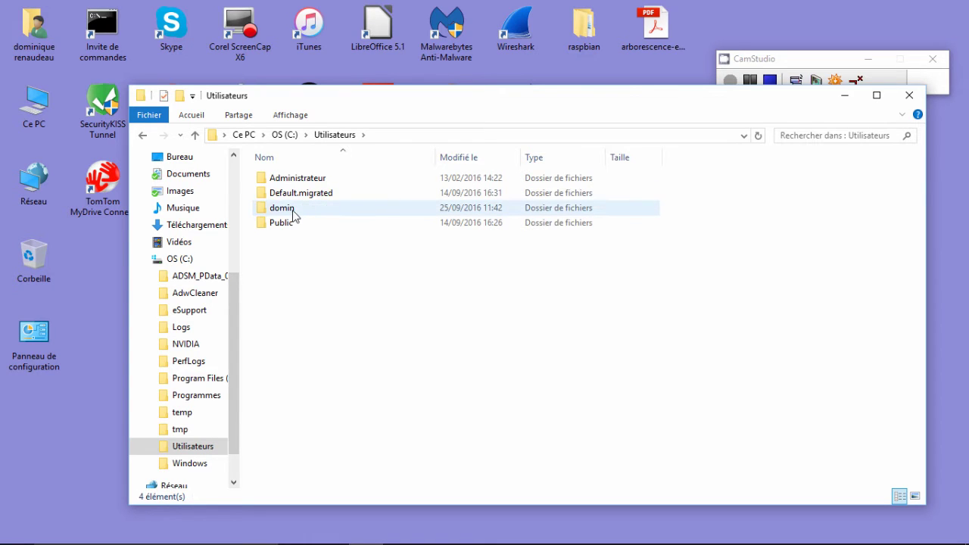
mouse_move(312, 211)
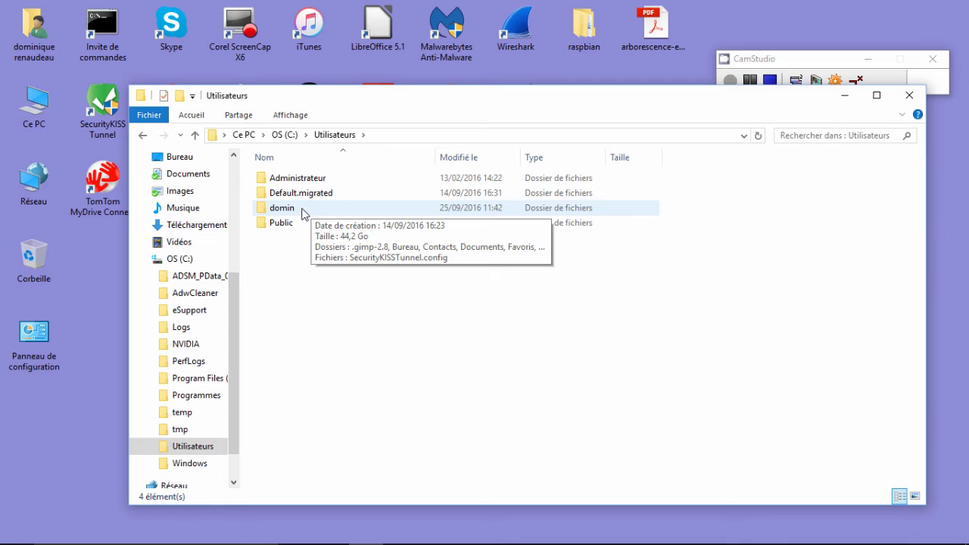
double_click(304, 211)
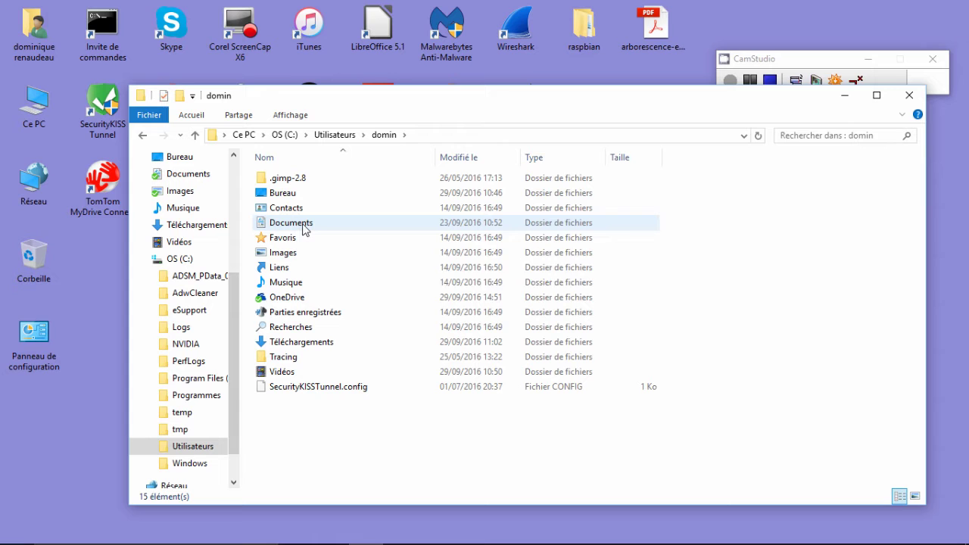
mouse_move(306, 227)
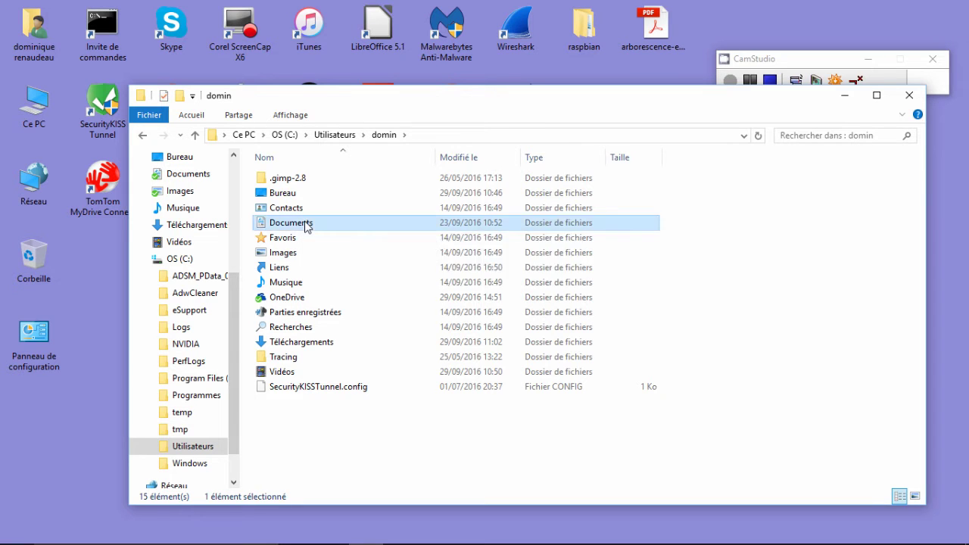
double_click(306, 224)
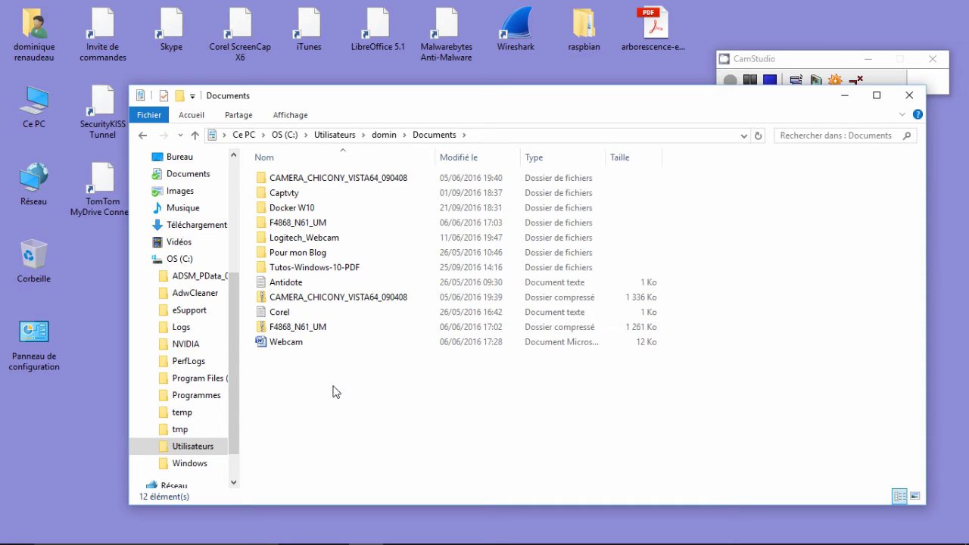
Create a new folder named "Le mercredi" in the Documents folder.
right_click(333, 387)
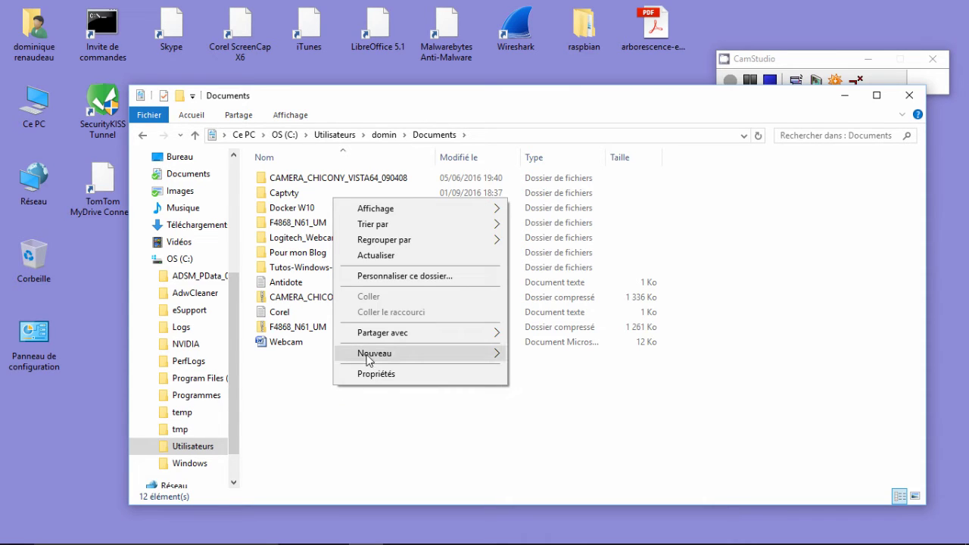
mouse_move(372, 351)
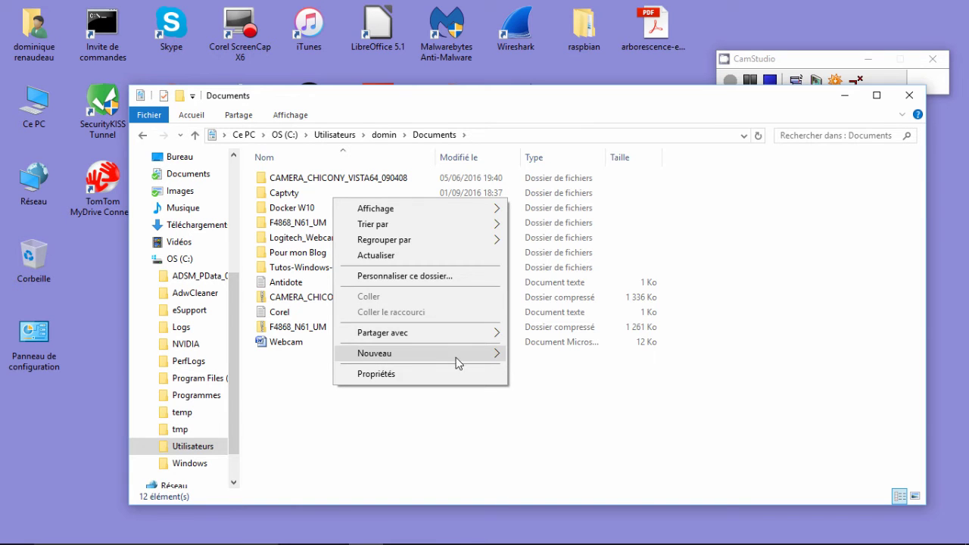
mouse_move(464, 355)
click(568, 161)
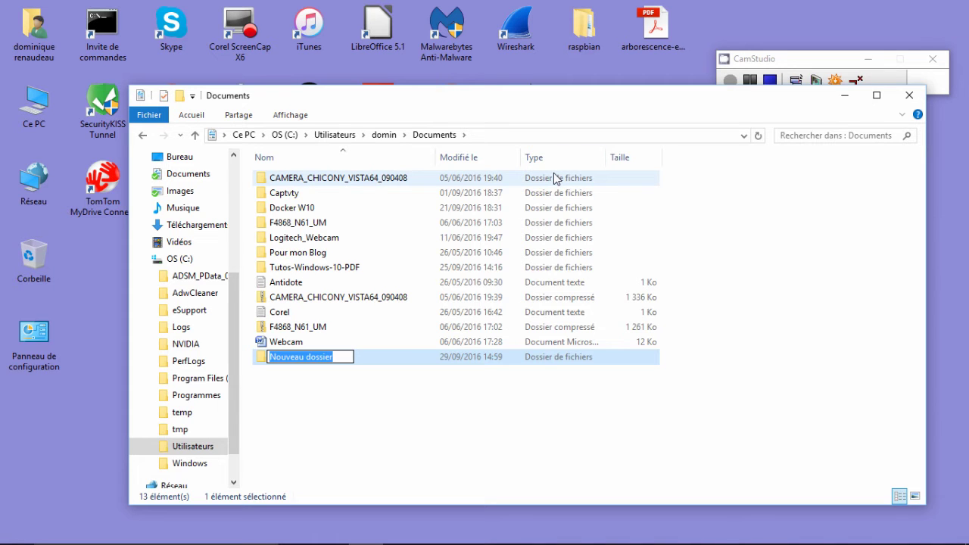
key(BackSpace)
text(Le mer)
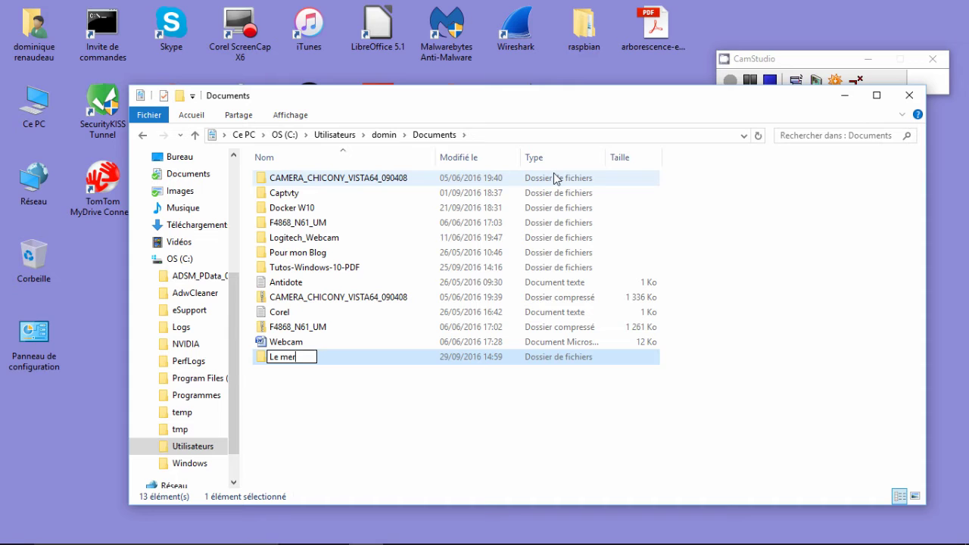
text(credi)
key(Return)
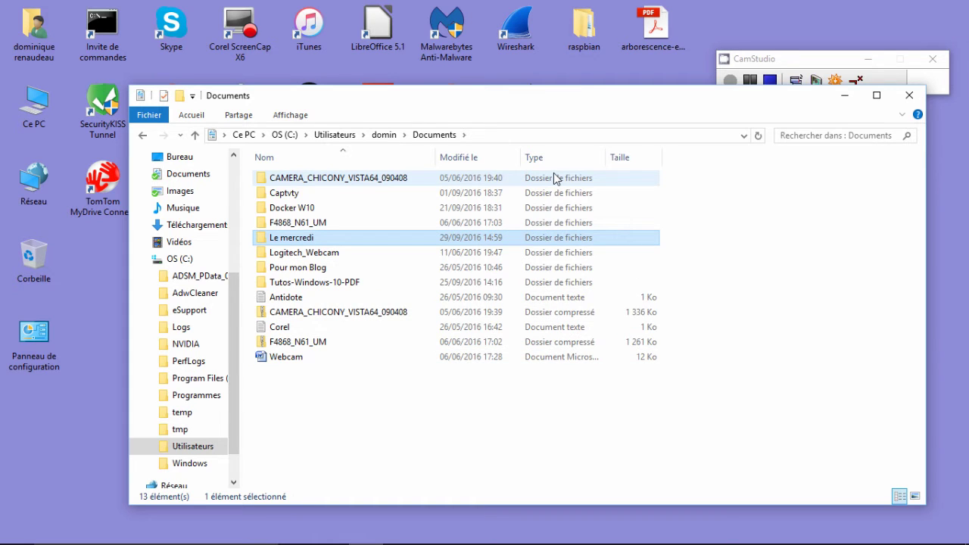
Open the "Le mercredi" folder and create a subfolder named "Textes" in it.
double_click(295, 241)
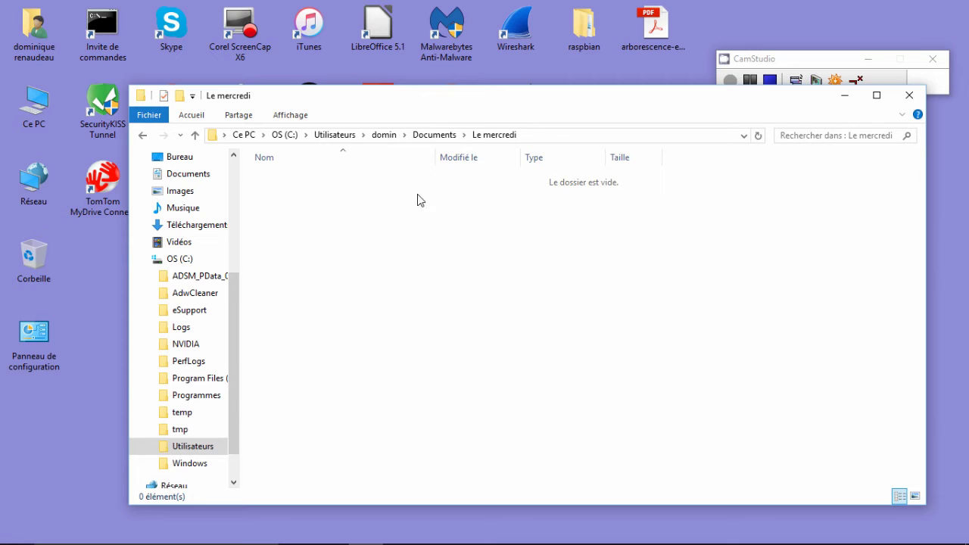
right_click(354, 218)
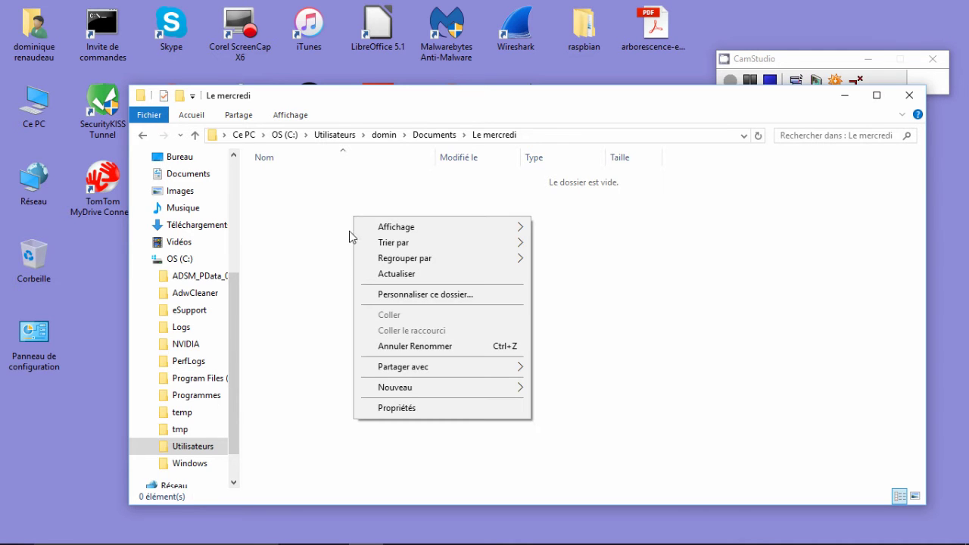
mouse_move(415, 391)
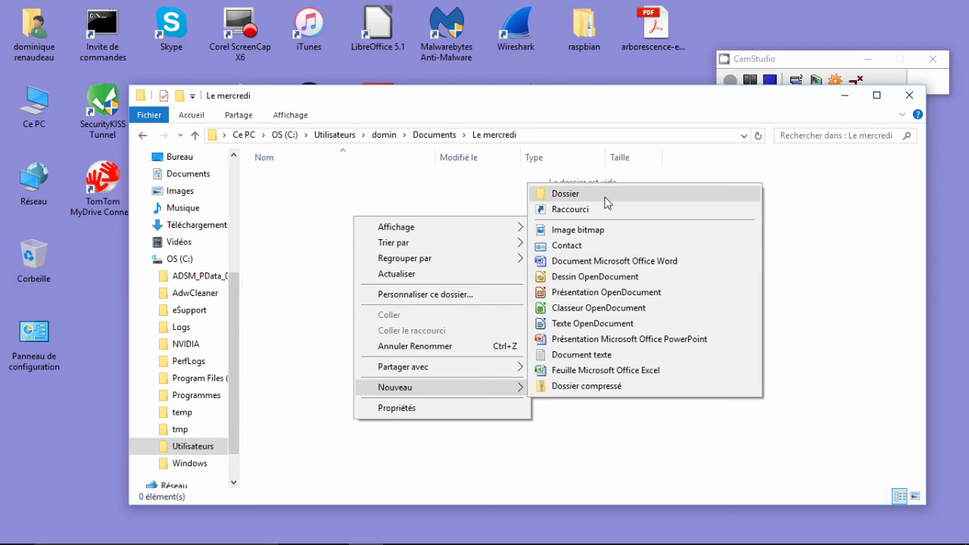
click(605, 198)
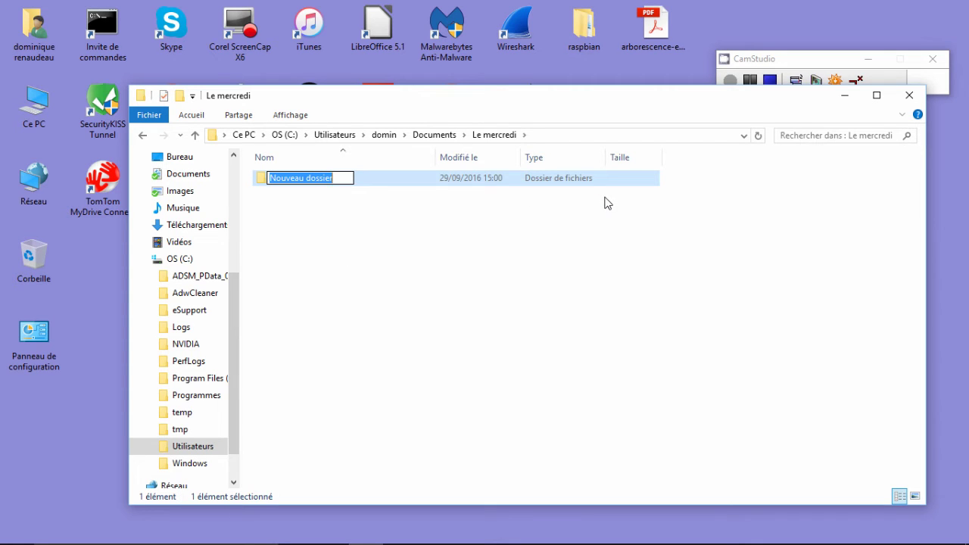
text(Tex)
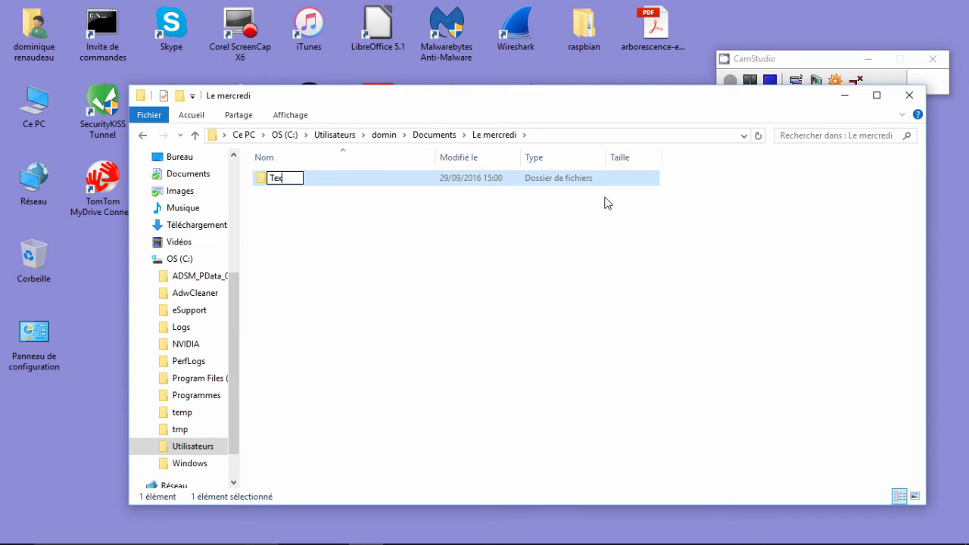
text(tes)
key(Return)
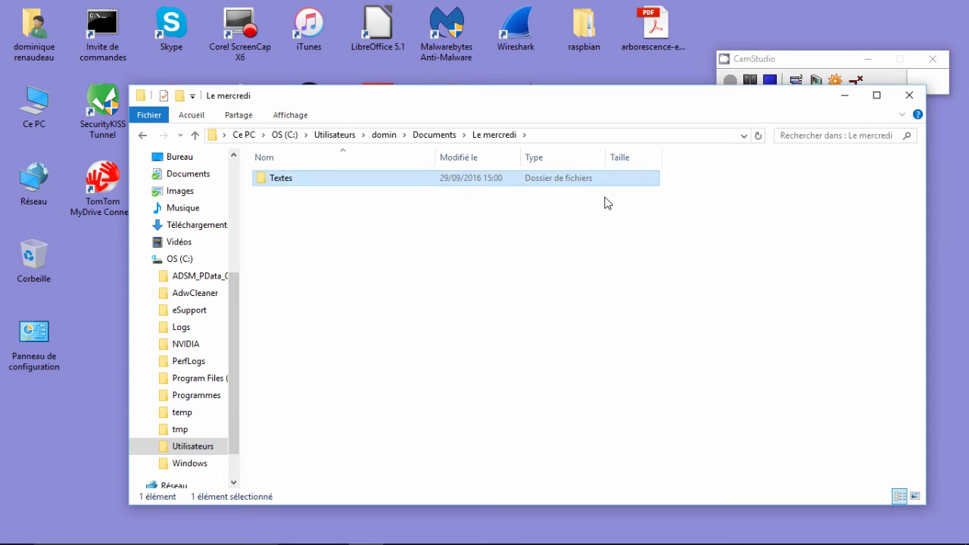
Create a second subfolder named "Tableaux" in the "Le mercredi" folder.
click(328, 261)
right_click(329, 261)
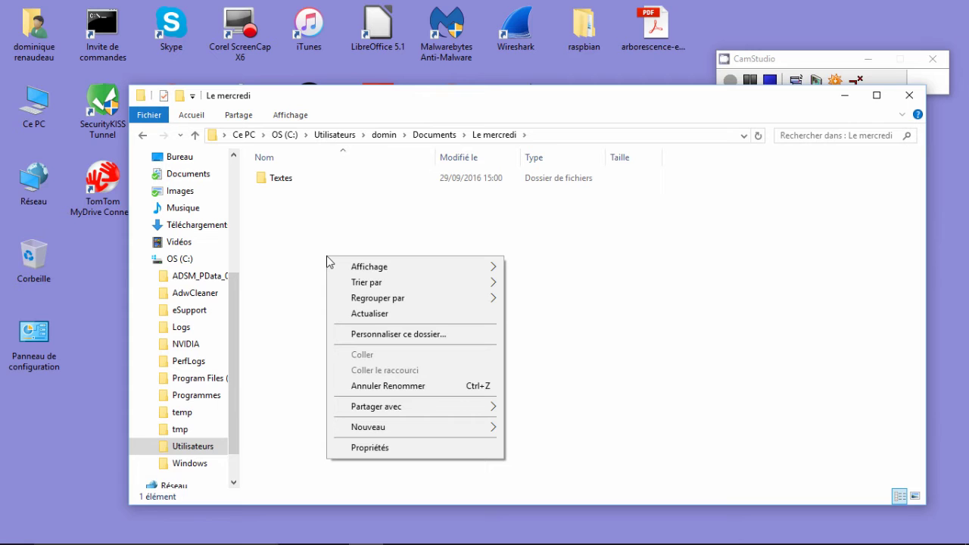
mouse_move(384, 425)
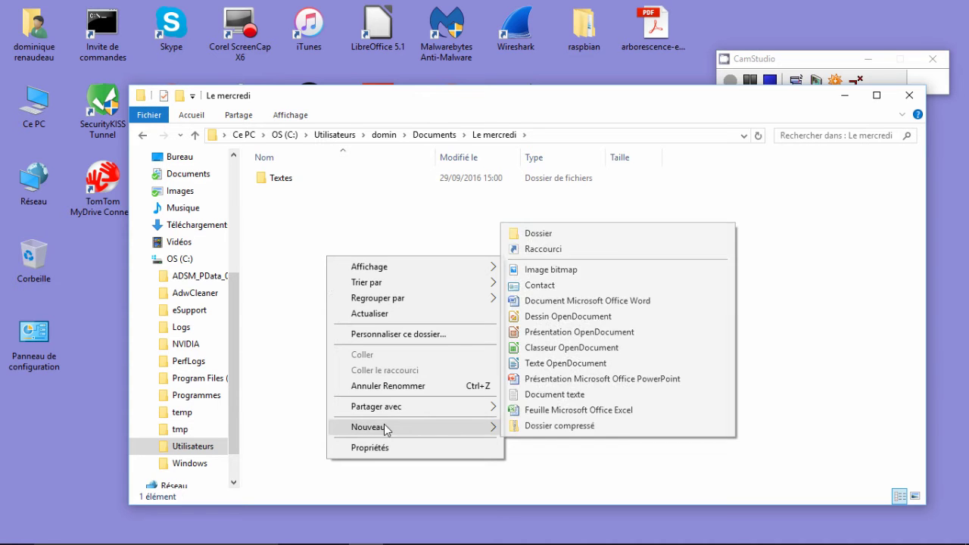
click(575, 235)
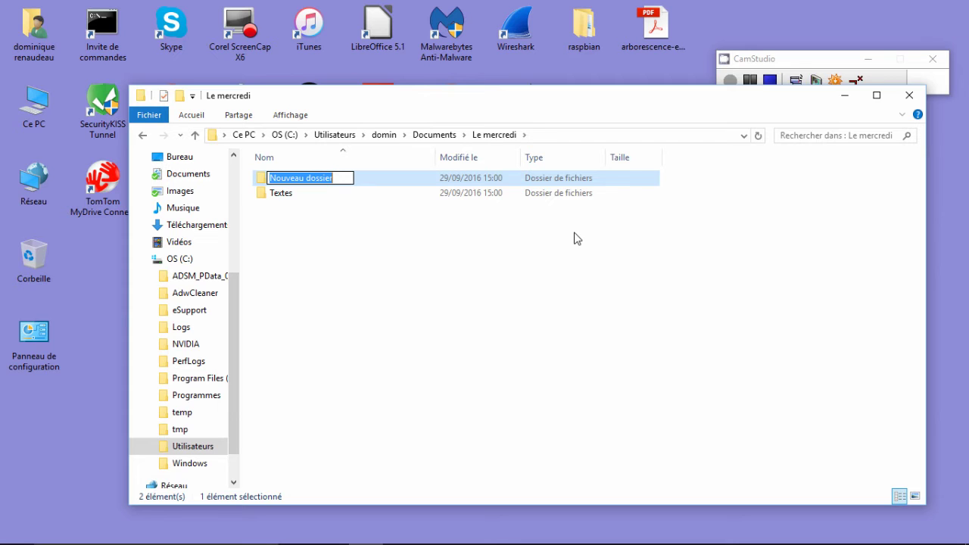
text(Ta)
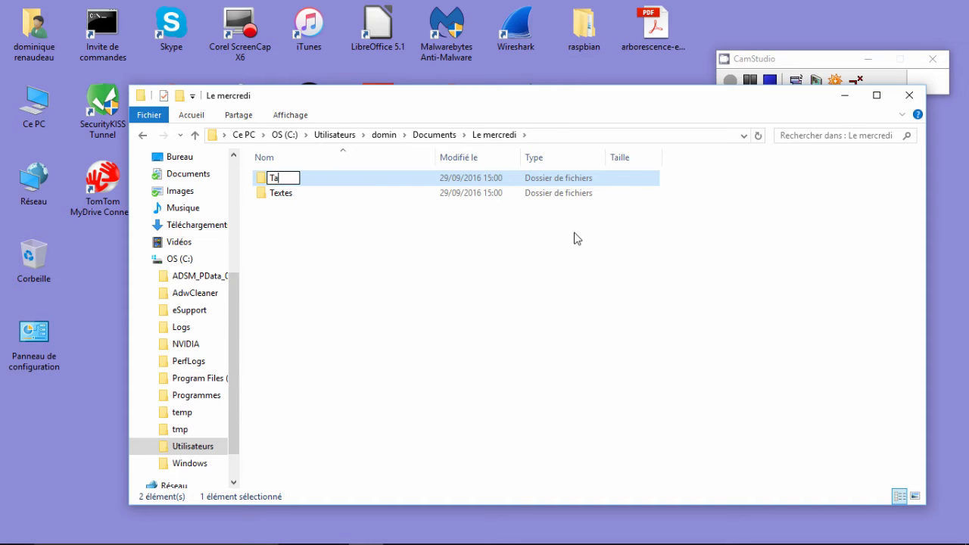
text(bleaux)
key(Return)
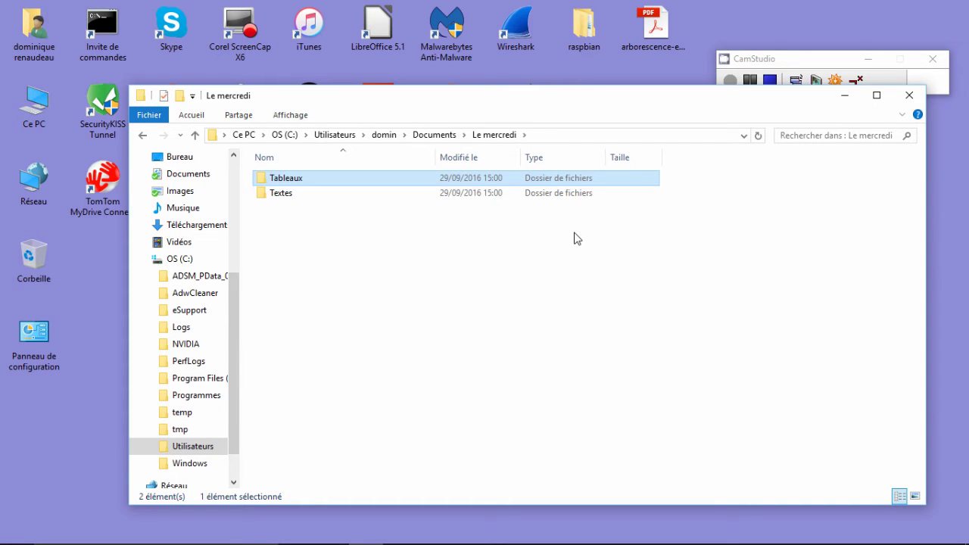
Create a third subfolder named "Photos" in the "Le mercredi" folder.
click(302, 276)
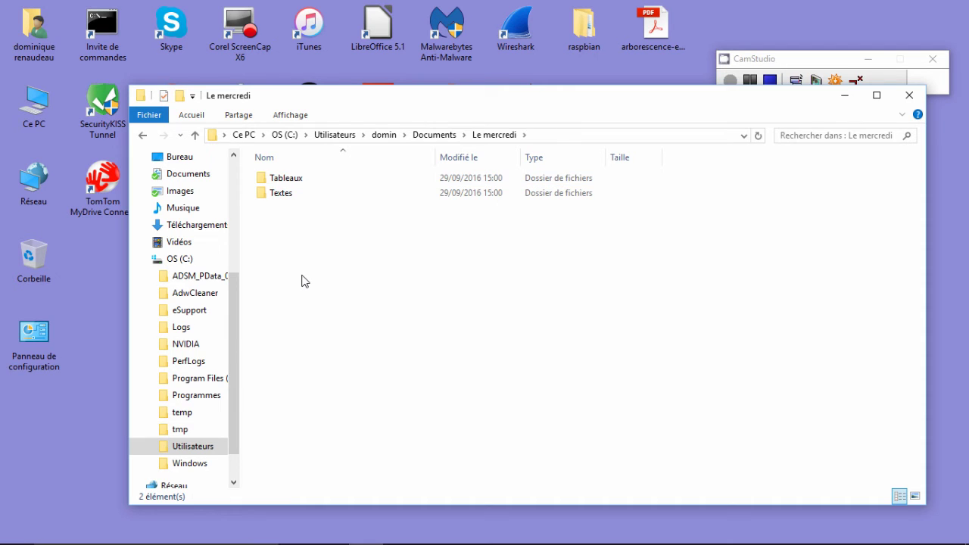
right_click(302, 276)
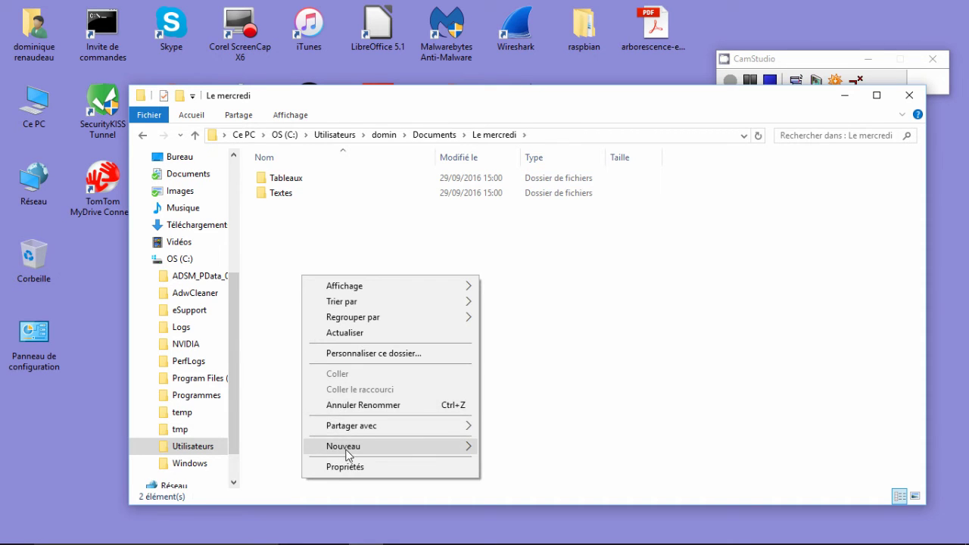
mouse_move(409, 446)
click(527, 253)
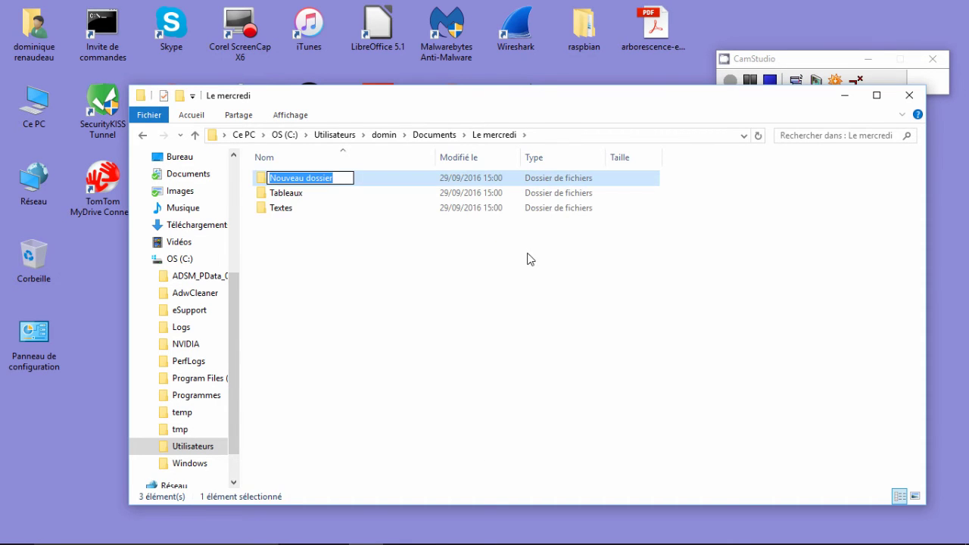
text(P)
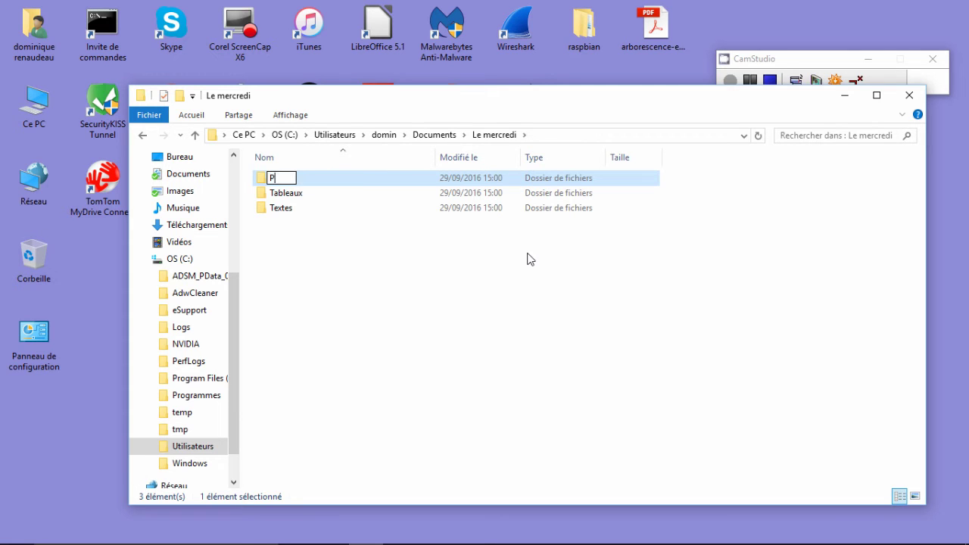
text(hotos)
key(Return)
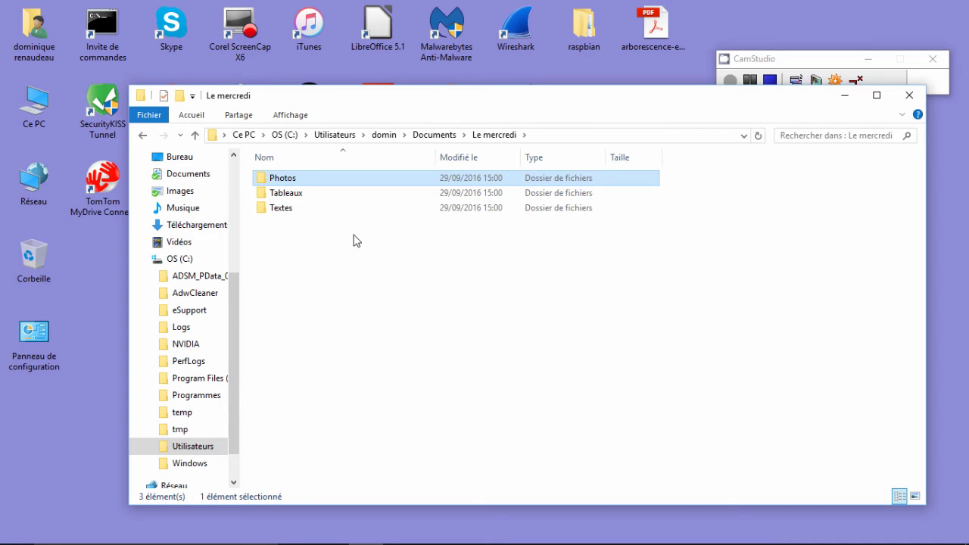
Open the "Textes" folder, and start a new Writer document in LibreOffice 5.1.
double_click(291, 208)
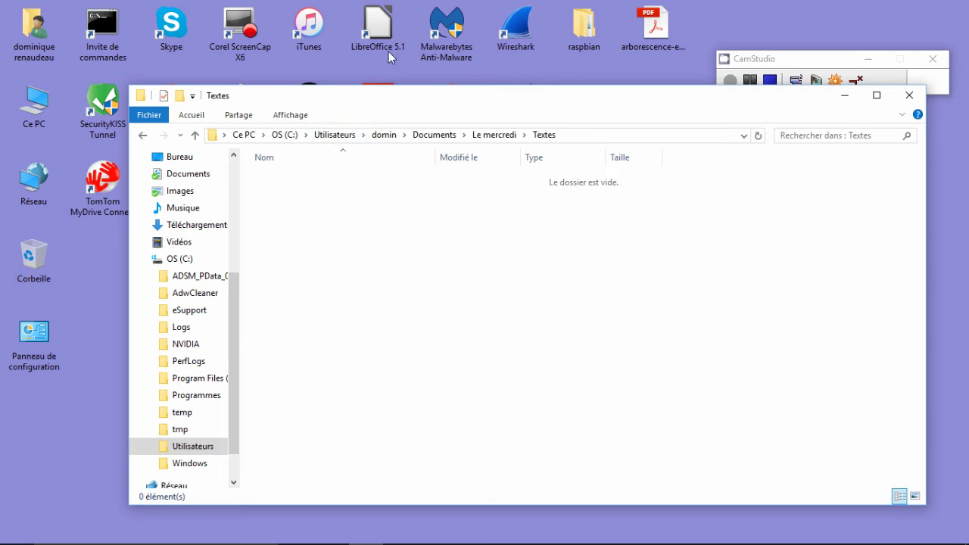
click(380, 25)
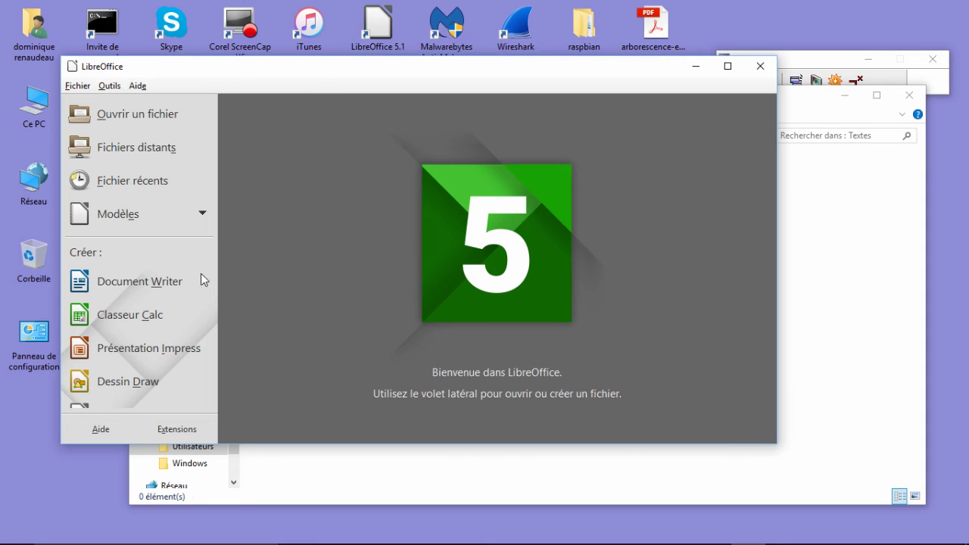
click(155, 283)
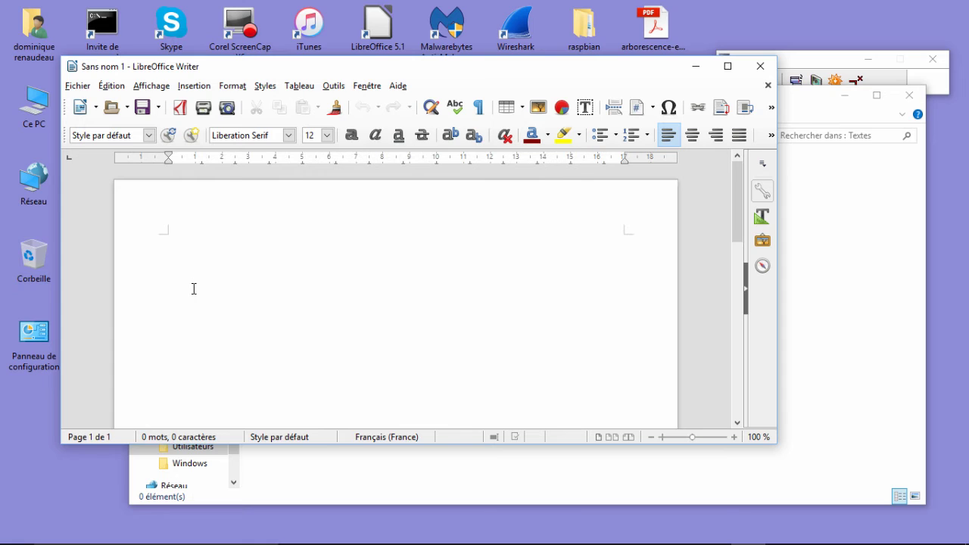
Write the word "Bonjour" in the blank document, correcting the misspelled ending.
text(Bonjuor)
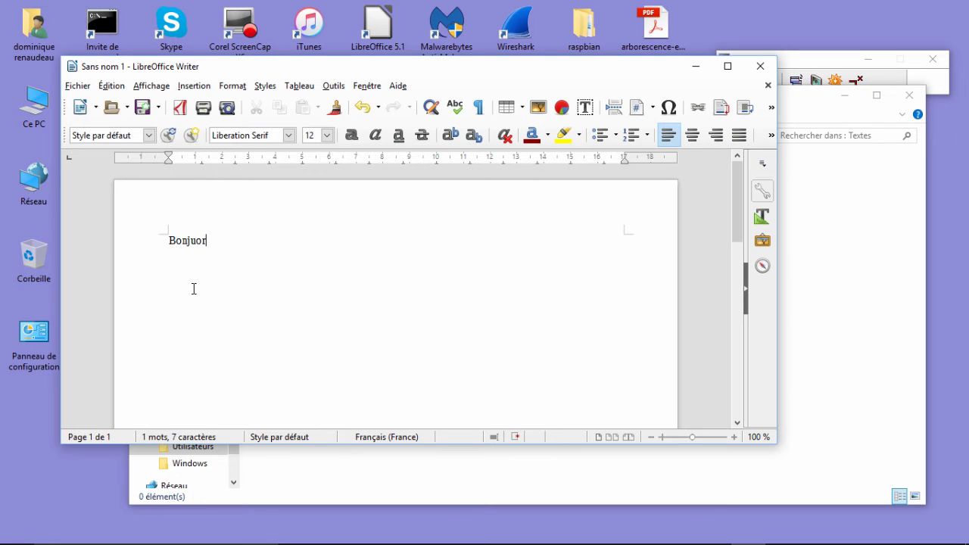
key(BackSpace)
key(BackSpace)
key(BackSpace)
text(our)
Start saving the document under a new name, and set the destination to Documents > Le mercredi > Textes within the user's profile on OS (C:).
click(78, 87)
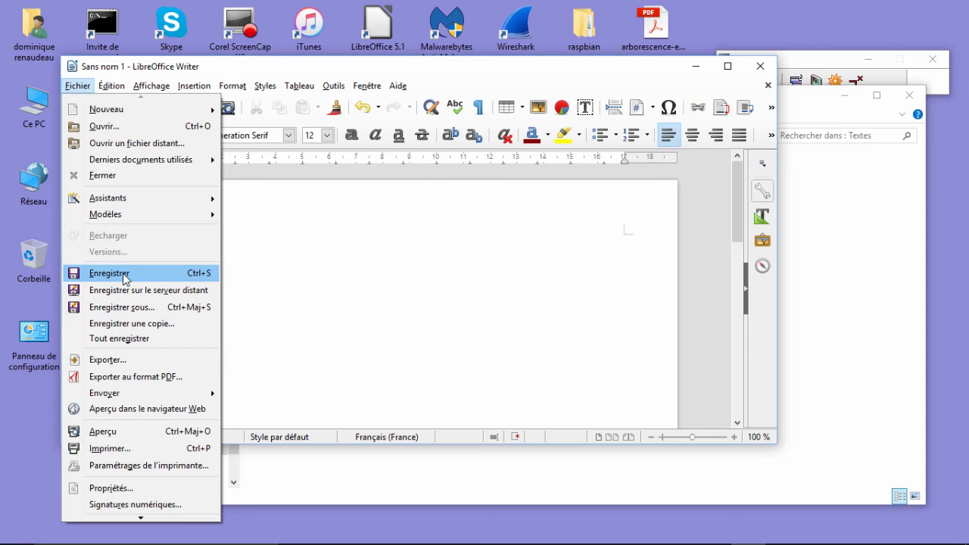
click(132, 311)
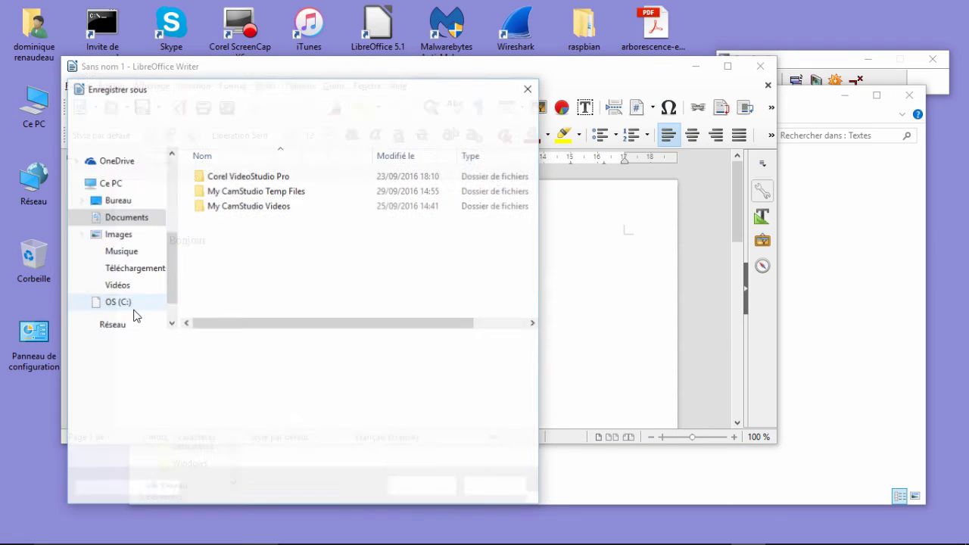
drag(170, 233, 171, 288)
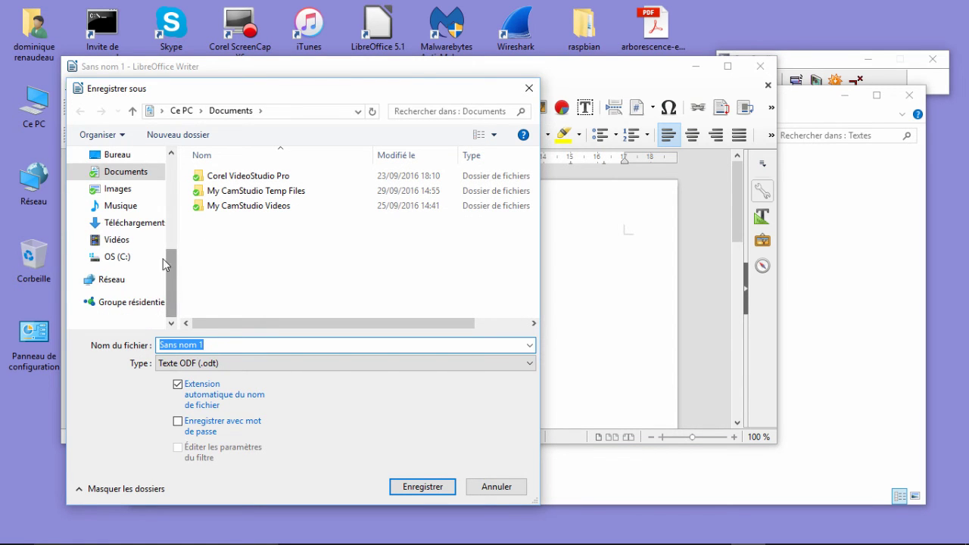
click(119, 258)
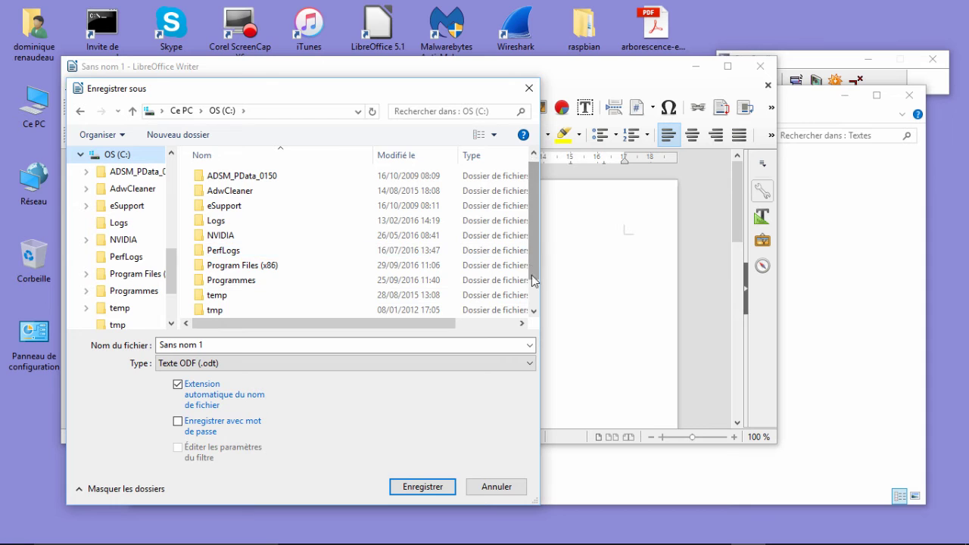
scroll(531, 275, down, 1)
click(253, 296)
double_click(254, 295)
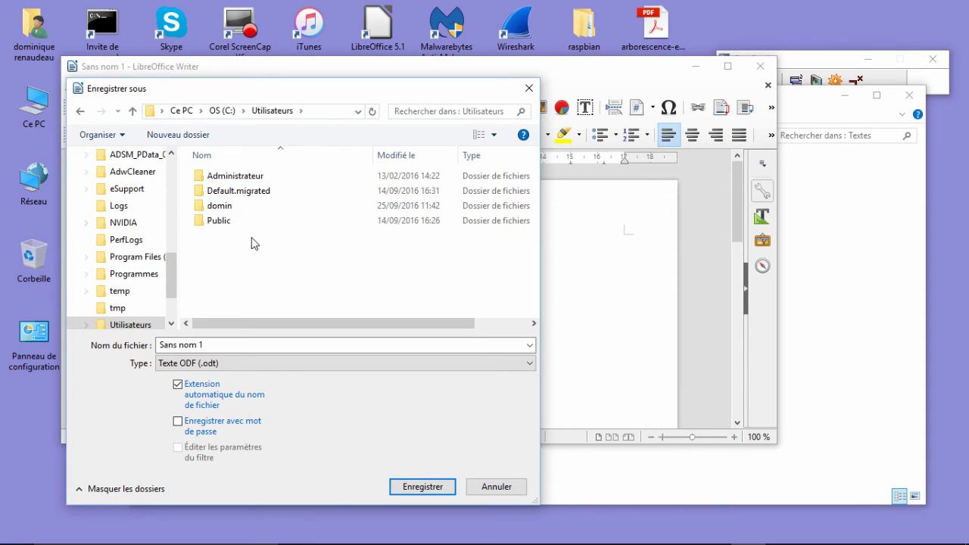
click(228, 212)
double_click(228, 212)
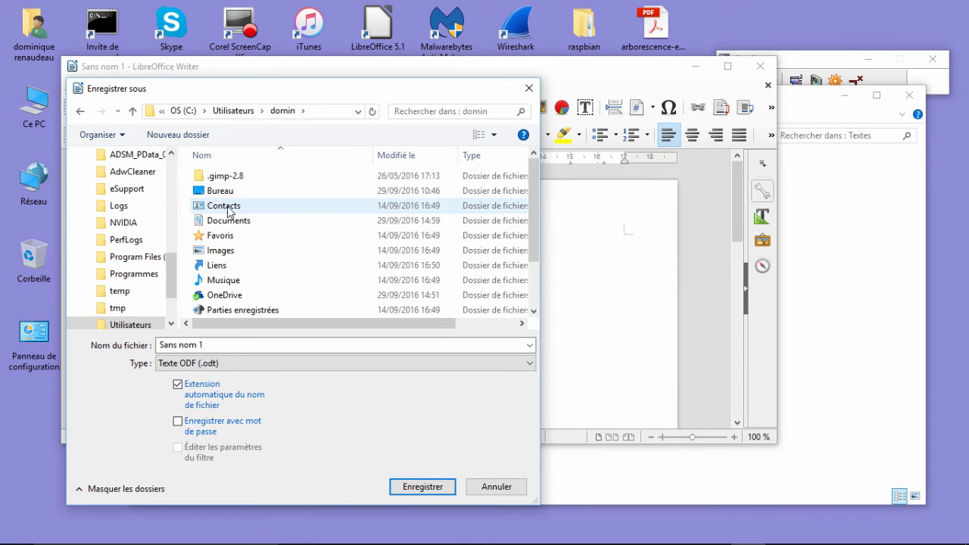
double_click(209, 222)
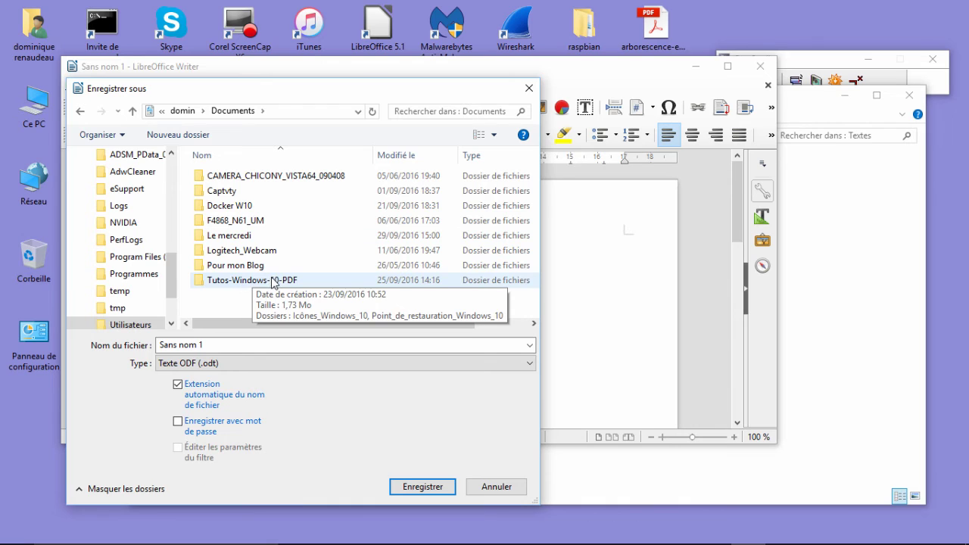
double_click(245, 237)
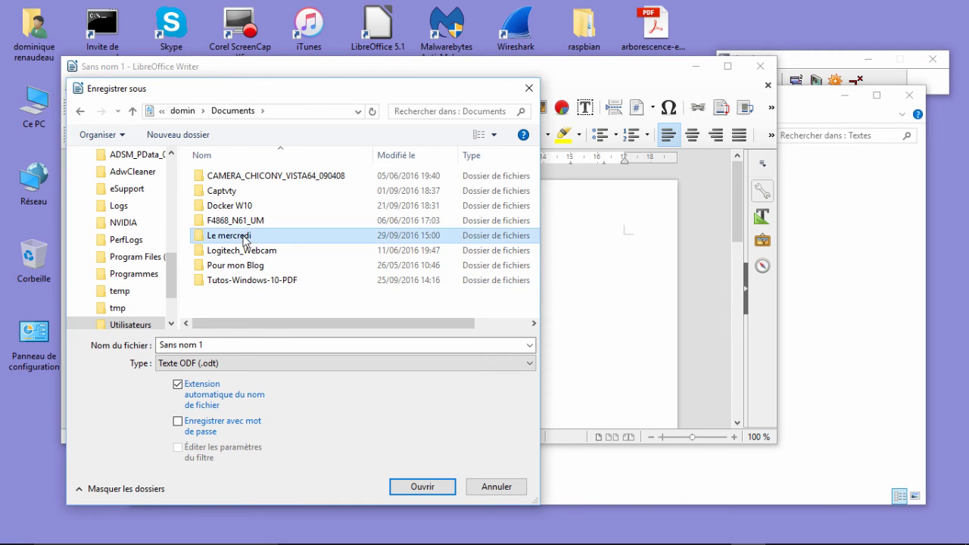
double_click(219, 206)
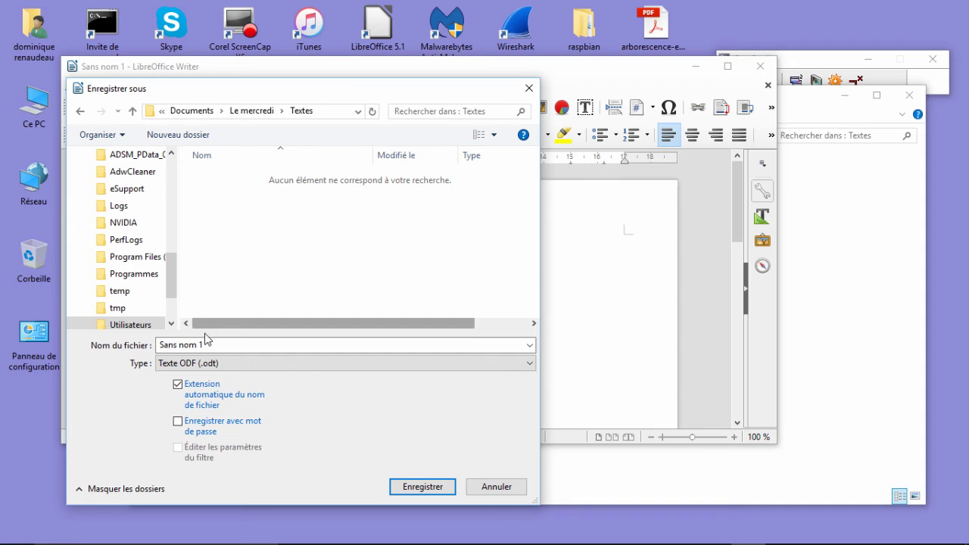
Save the document as "Mon texte" in ODF text format, and check the Textes folder in File Explorer.
drag(161, 344, 210, 346)
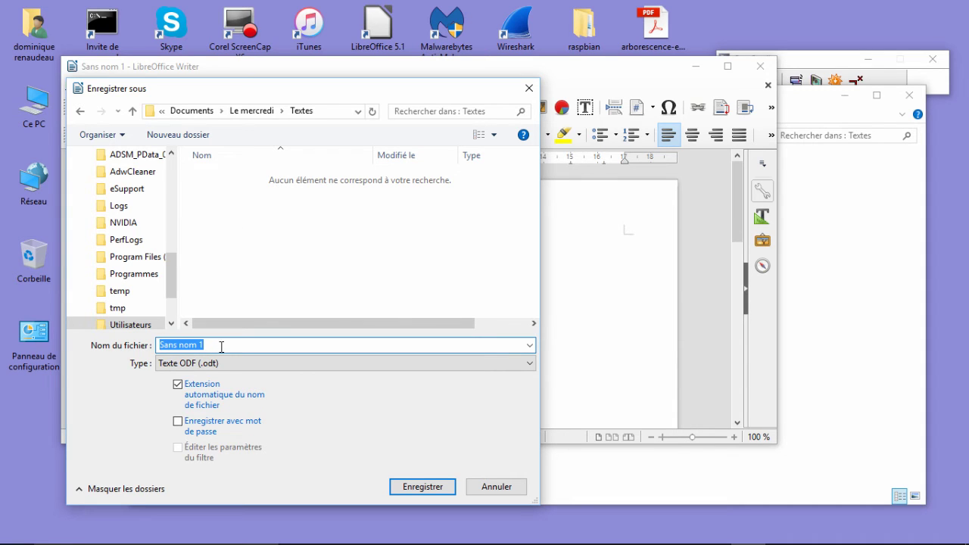
text(Mon texte)
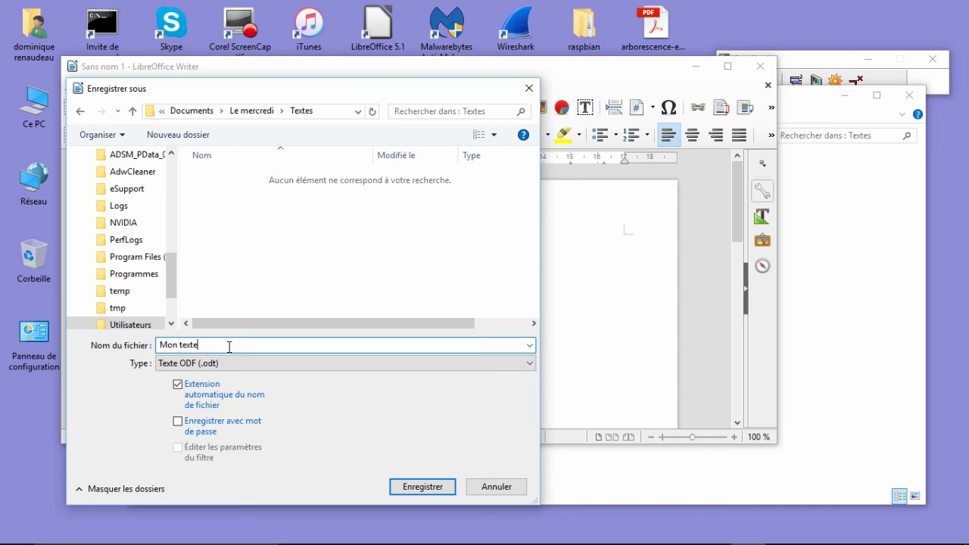
click(420, 489)
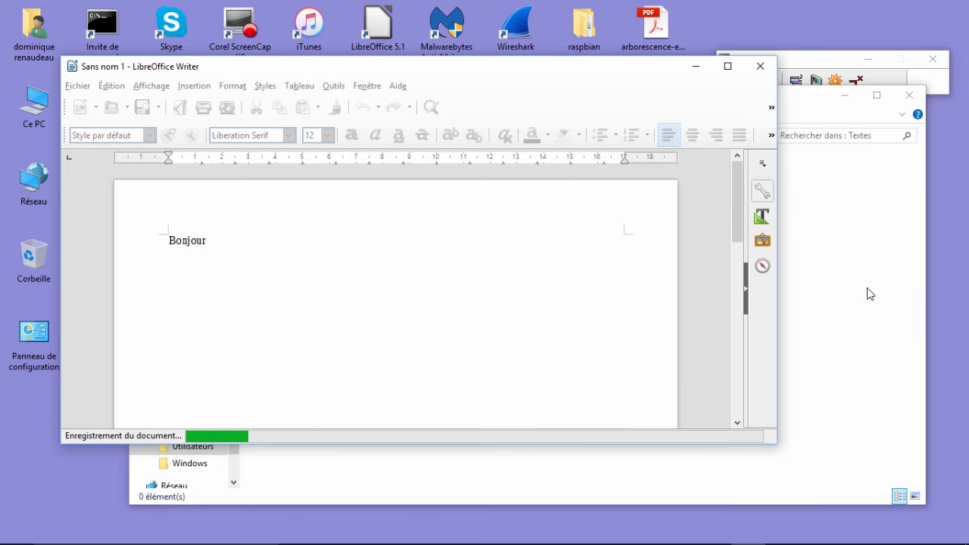
click(870, 293)
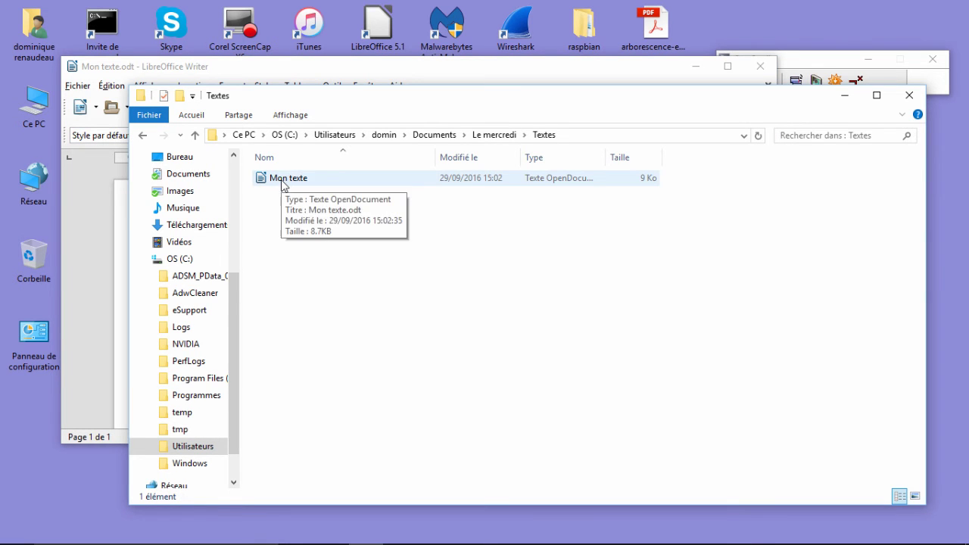
Return to the Writer document and create a new LibreOffice spreadsheet (Classeur) from it.
click(250, 66)
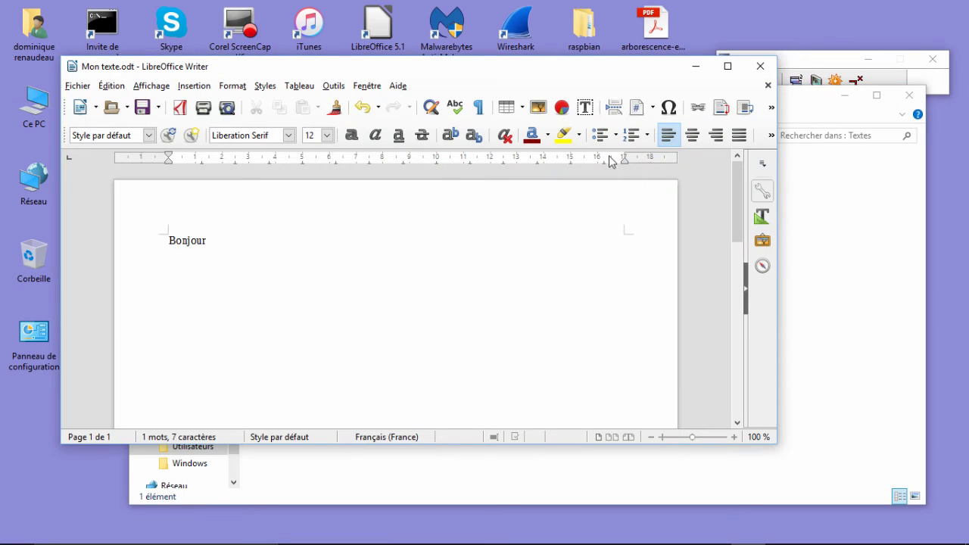
click(82, 89)
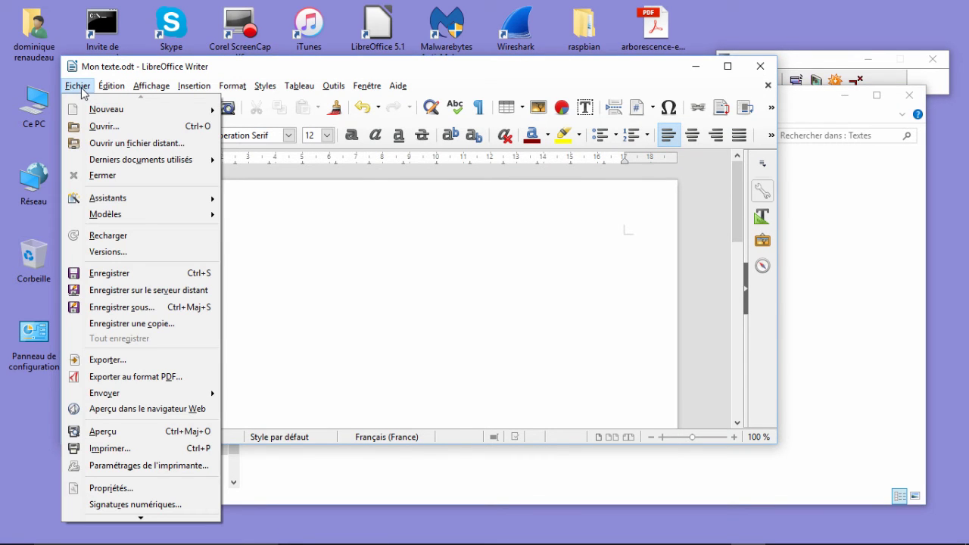
mouse_move(130, 109)
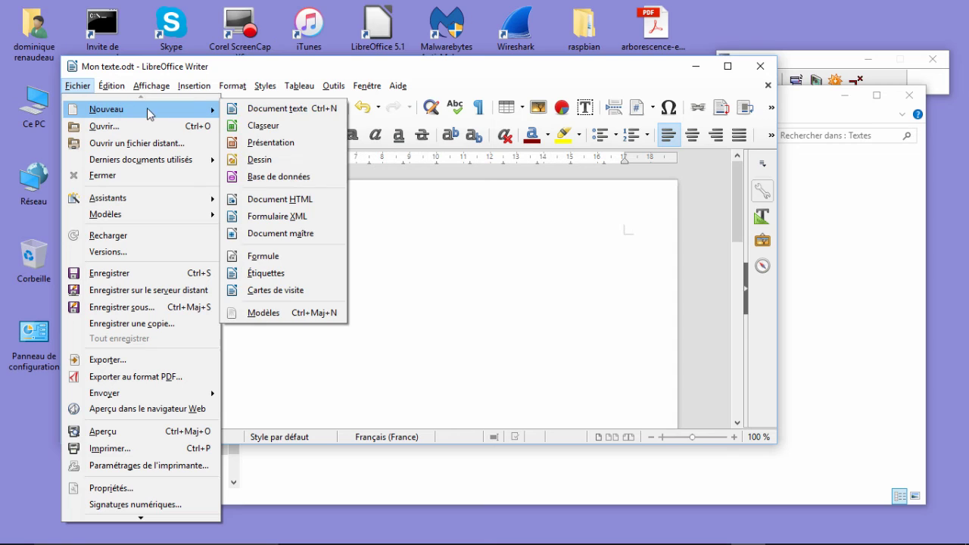
click(293, 126)
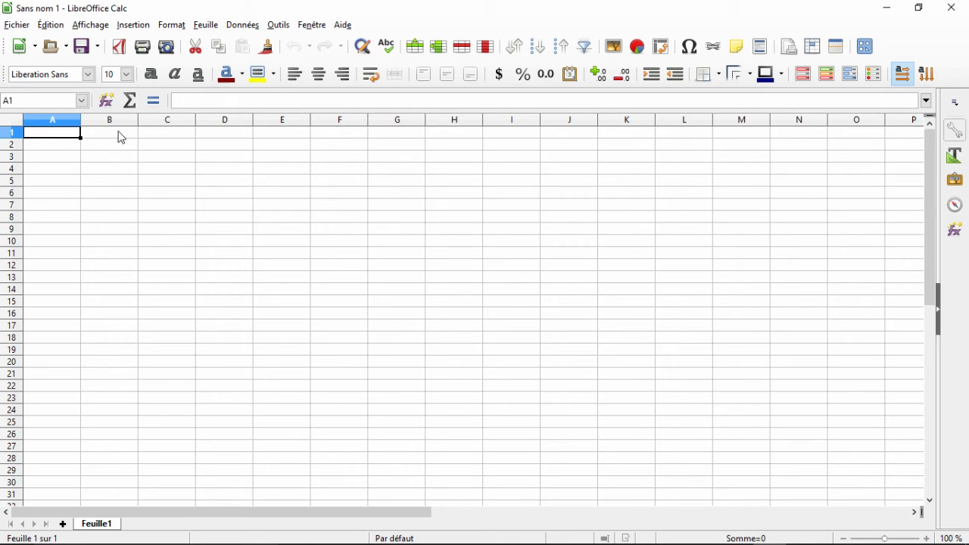
Enter 2 in cells A1 and B1, and add them in C1 with =SOMME(A1:B1).
text(2)
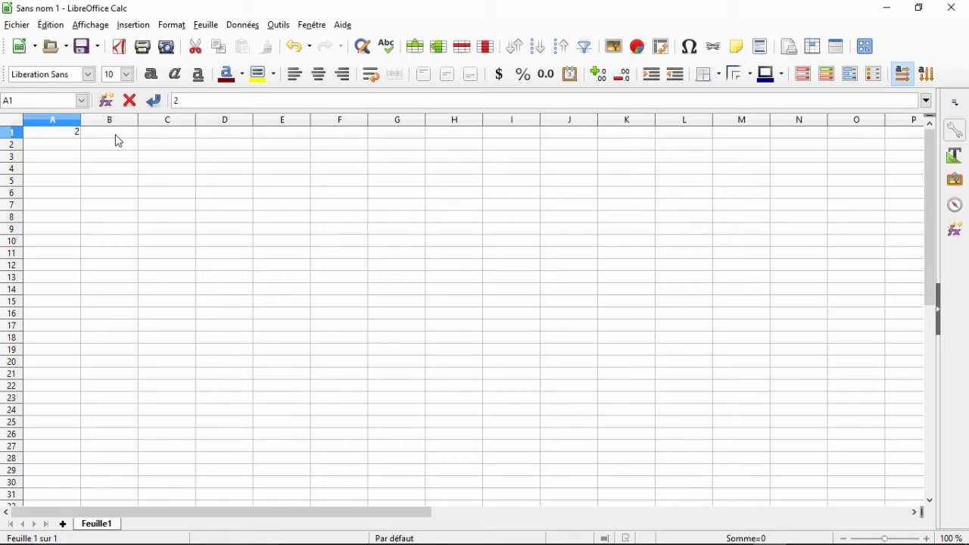
click(117, 137)
text(2)
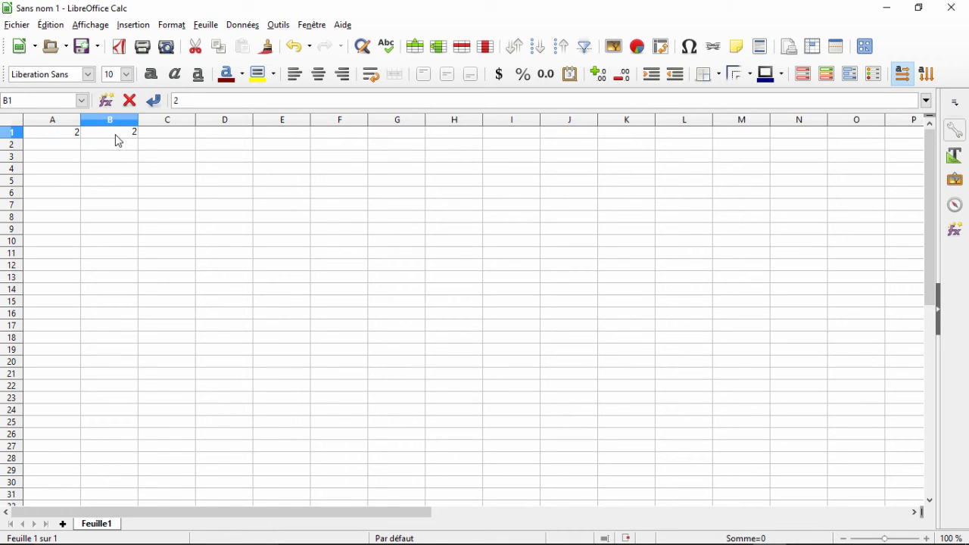
click(184, 138)
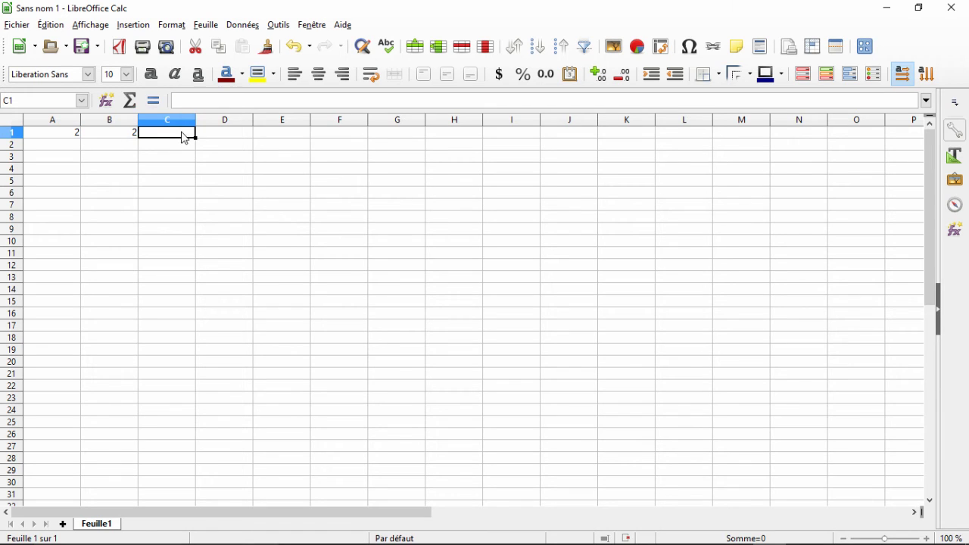
click(130, 102)
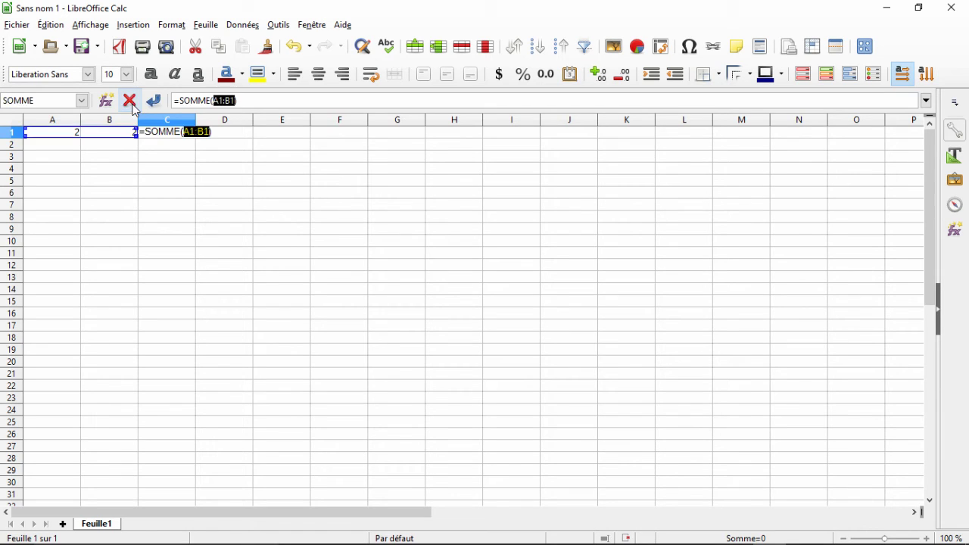
key(Return)
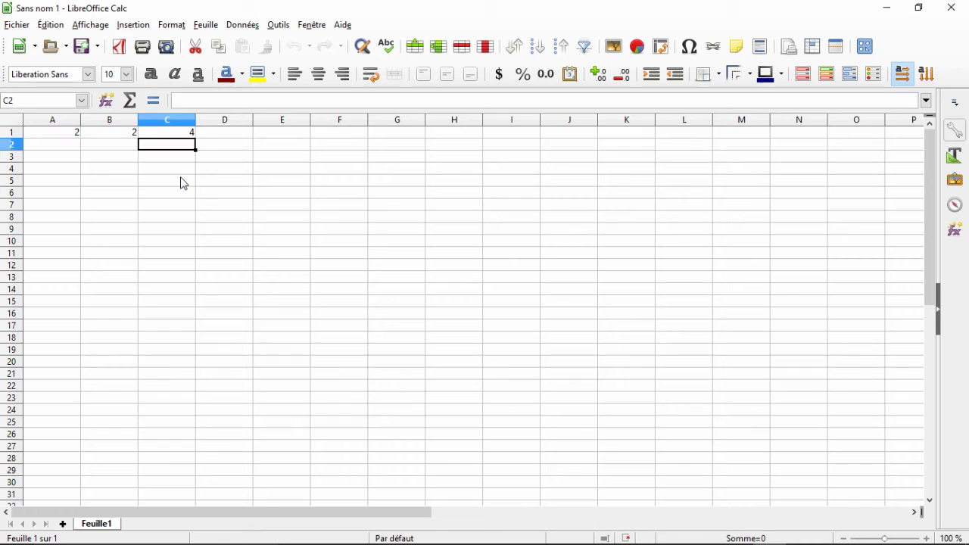
Save the spreadsheet as "Mon tableau" in ODF spreadsheet format in the Tableaux folder under Le mercredi.
click(16, 26)
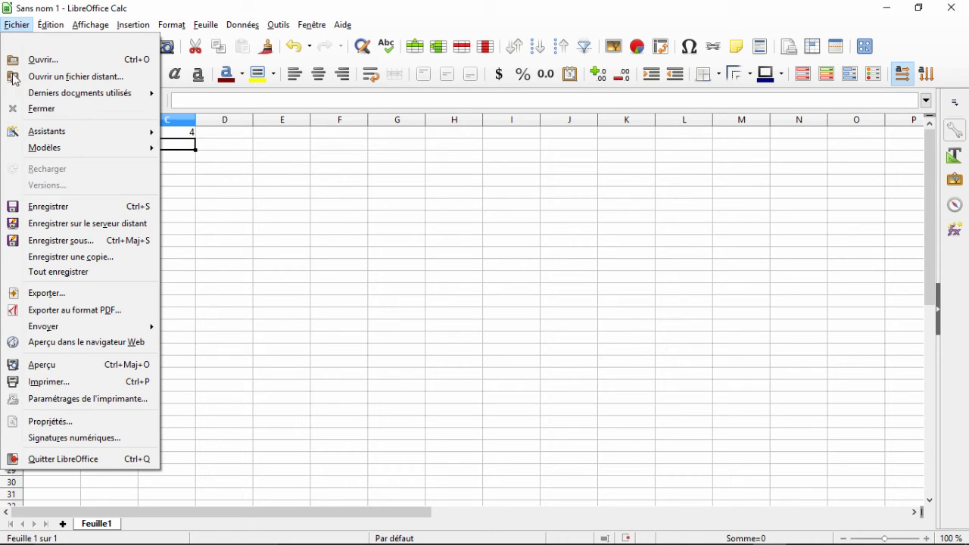
click(59, 241)
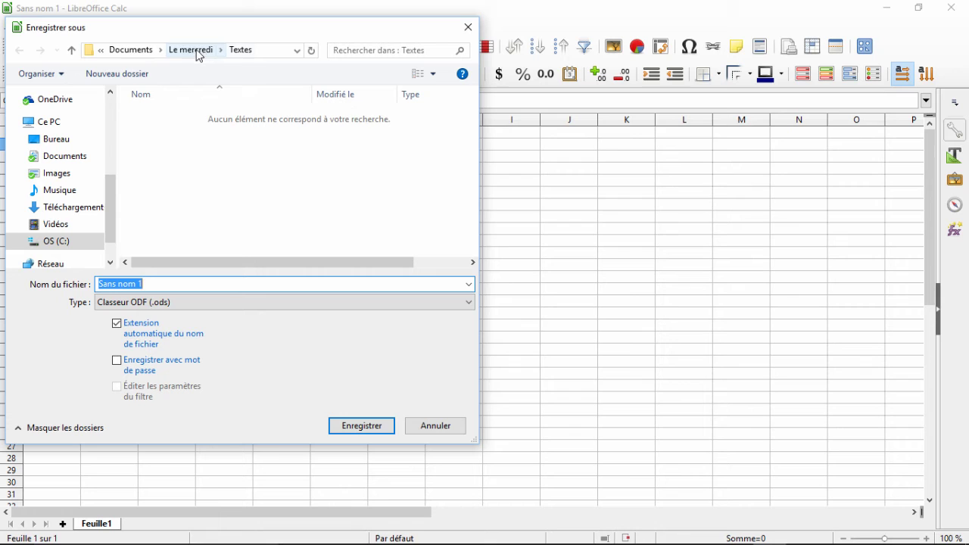
click(198, 55)
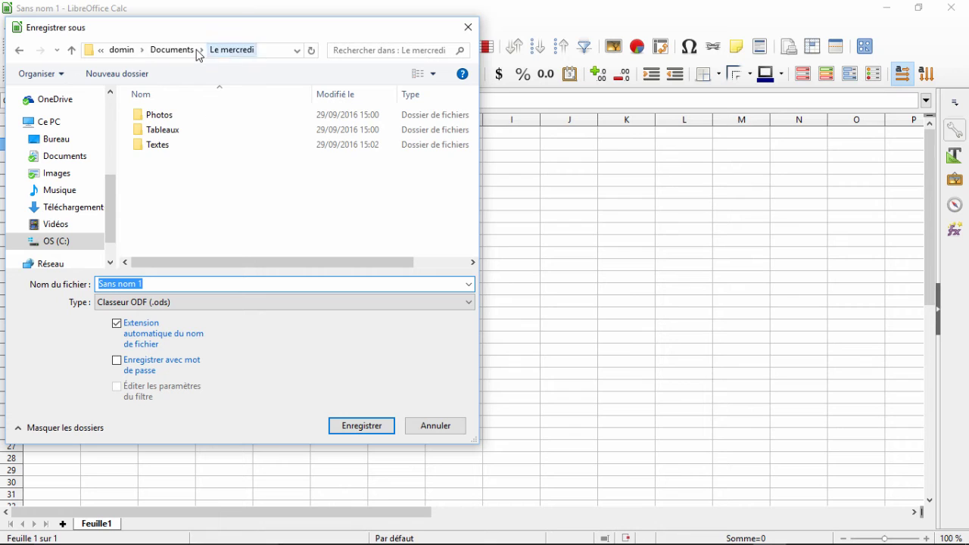
click(169, 136)
double_click(168, 135)
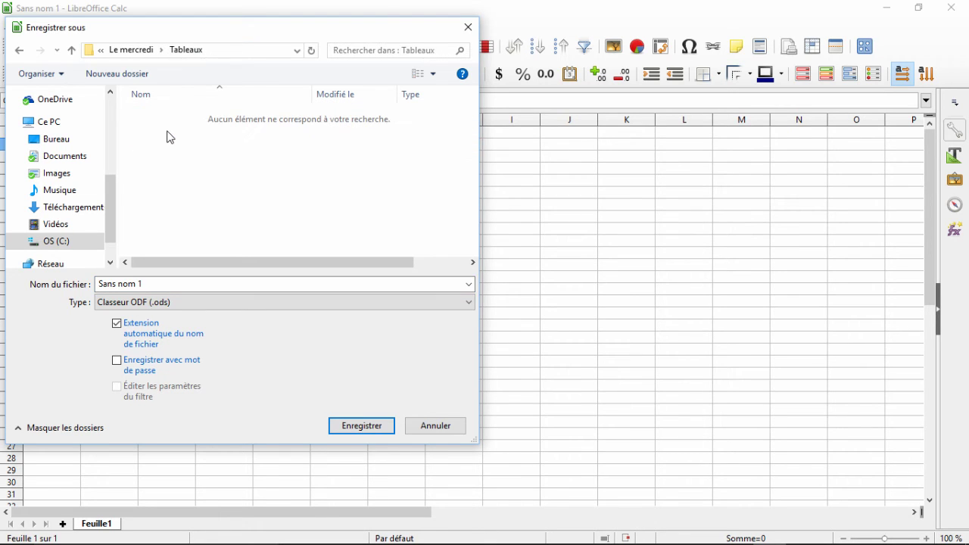
click(146, 283)
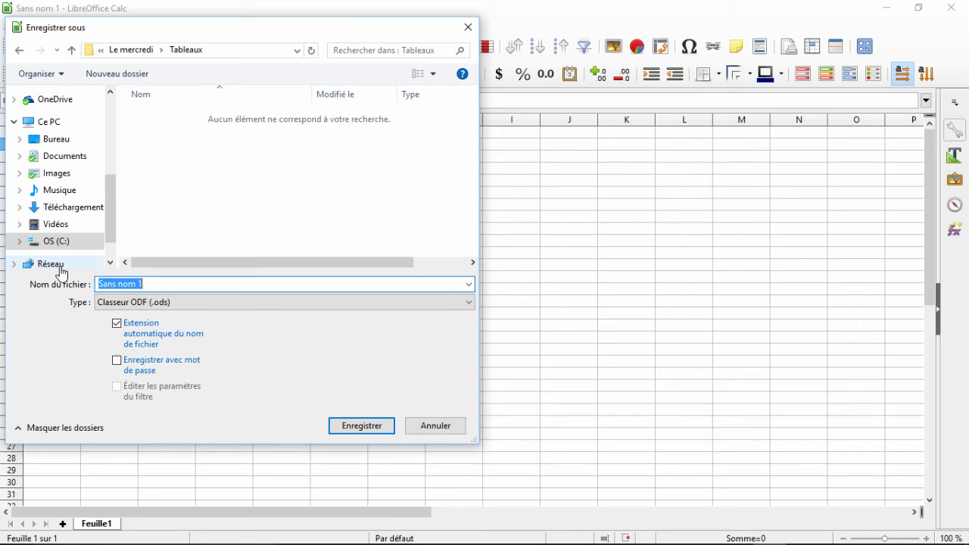
text(Mon tableau)
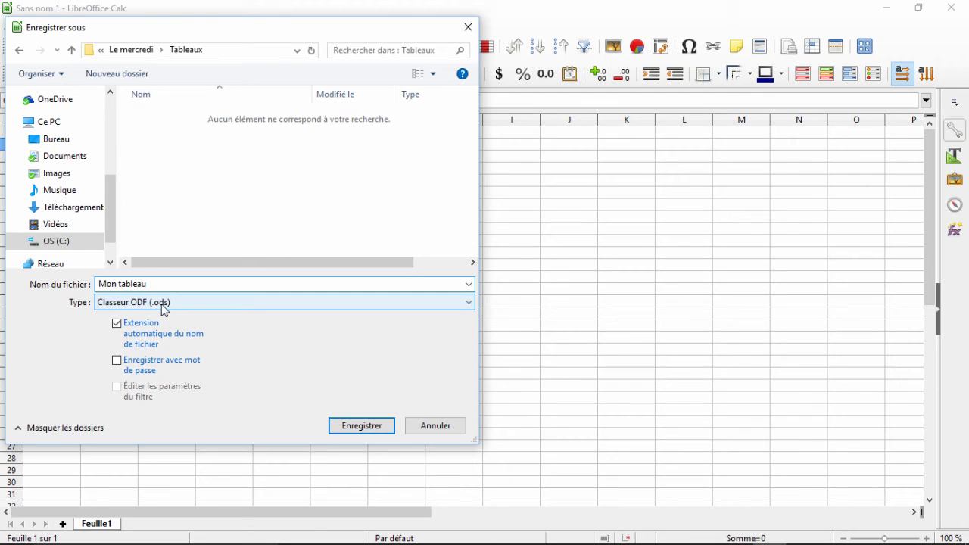
click(349, 428)
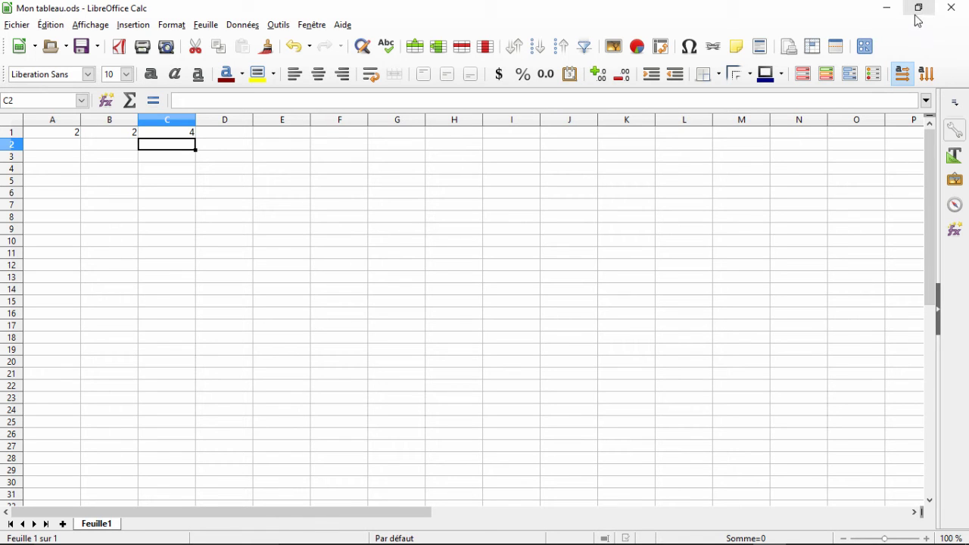
Close the Mon tableau spreadsheet and the Mon texte document.
click(950, 9)
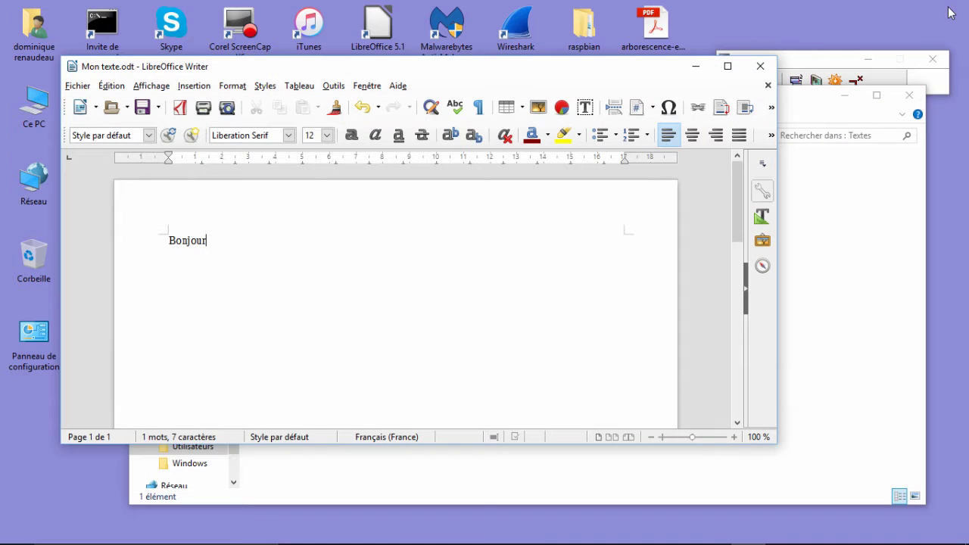
click(757, 71)
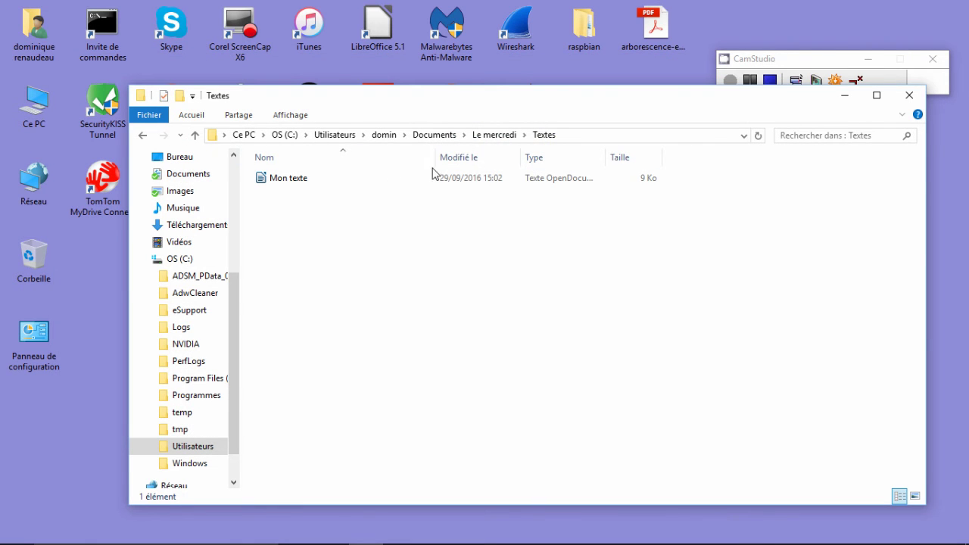
Check the contents of the Tableaux folder under Le mercredi, and close the File Explorer window.
click(488, 138)
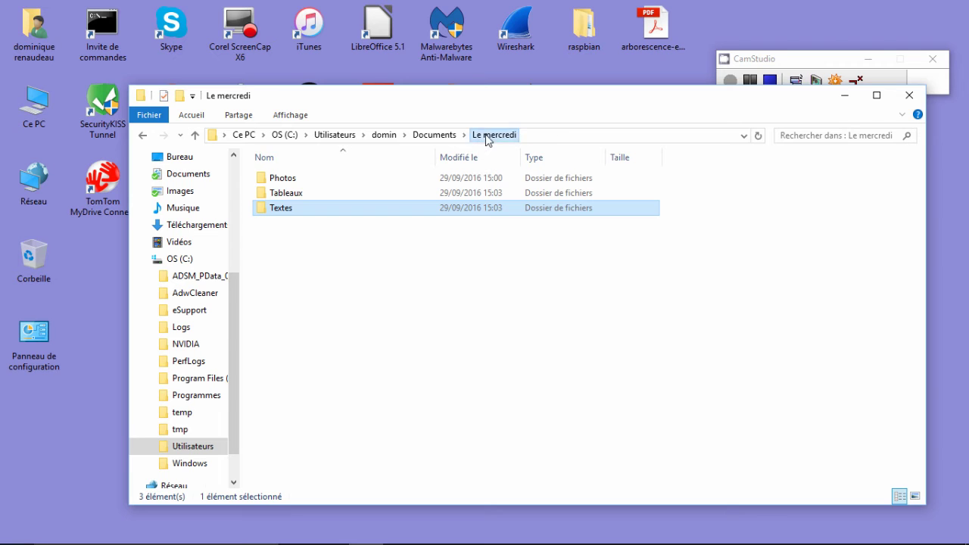
double_click(310, 194)
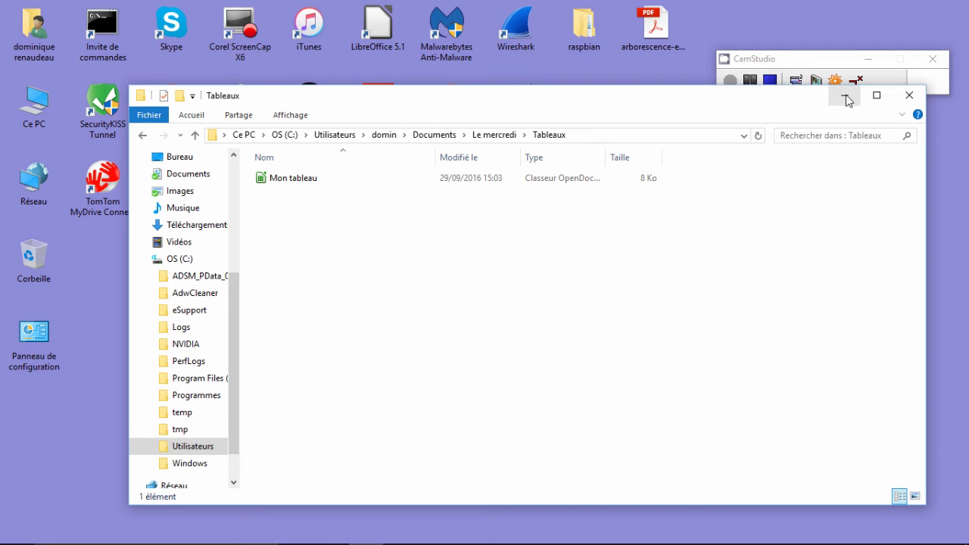
click(911, 95)
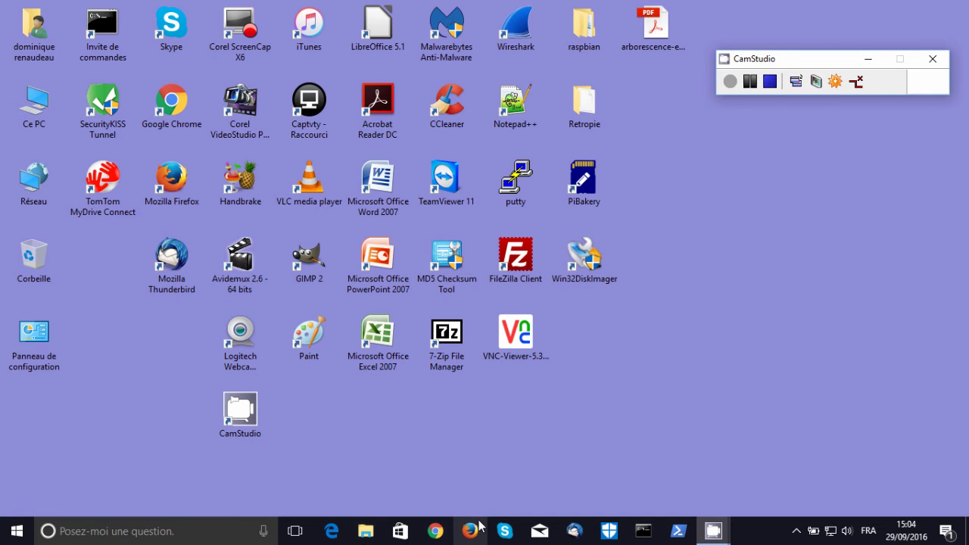
Switch to Firefox and search Google Images for "windows".
click(472, 531)
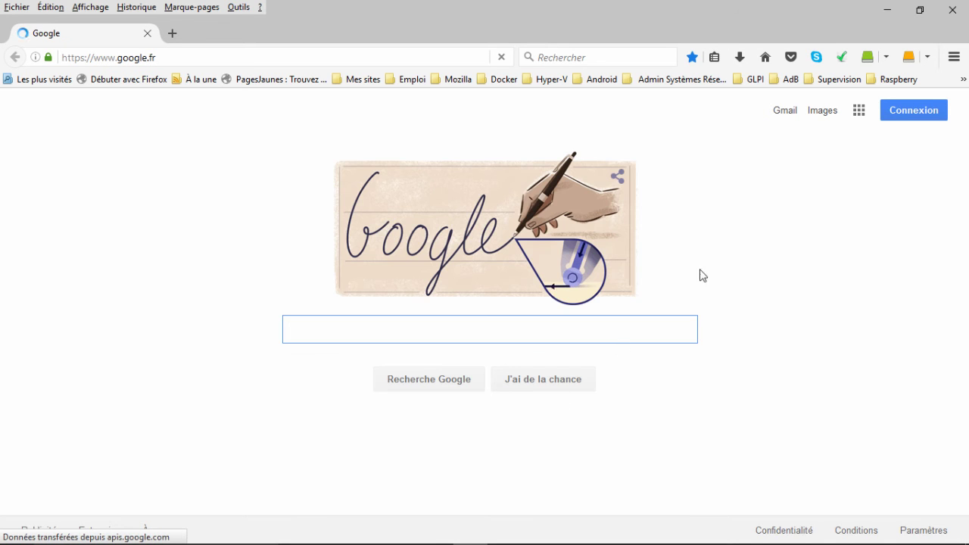
click(825, 113)
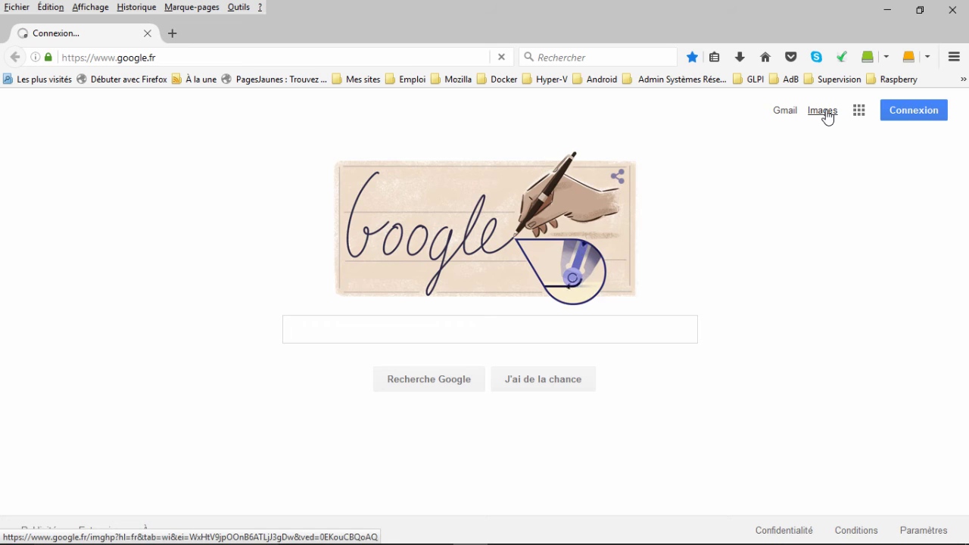
click(398, 331)
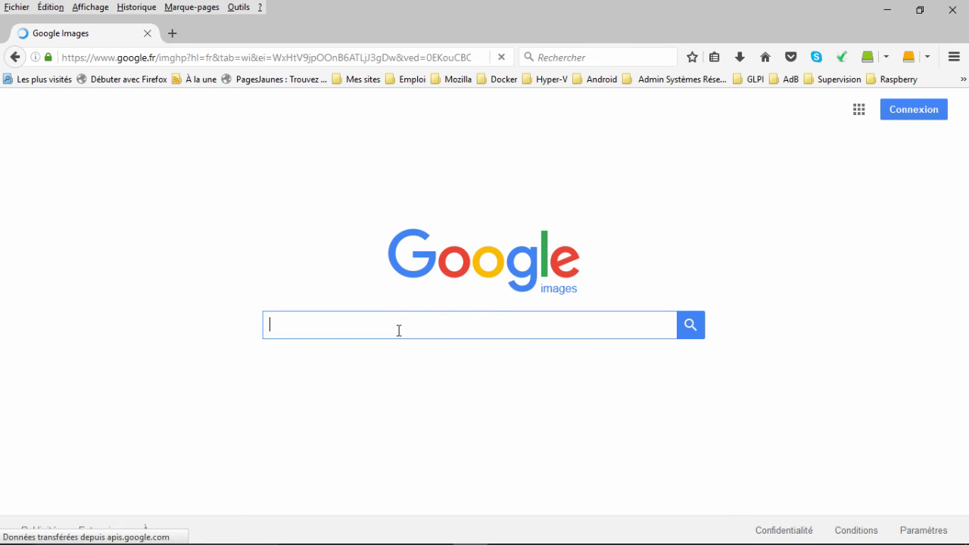
text(wi)
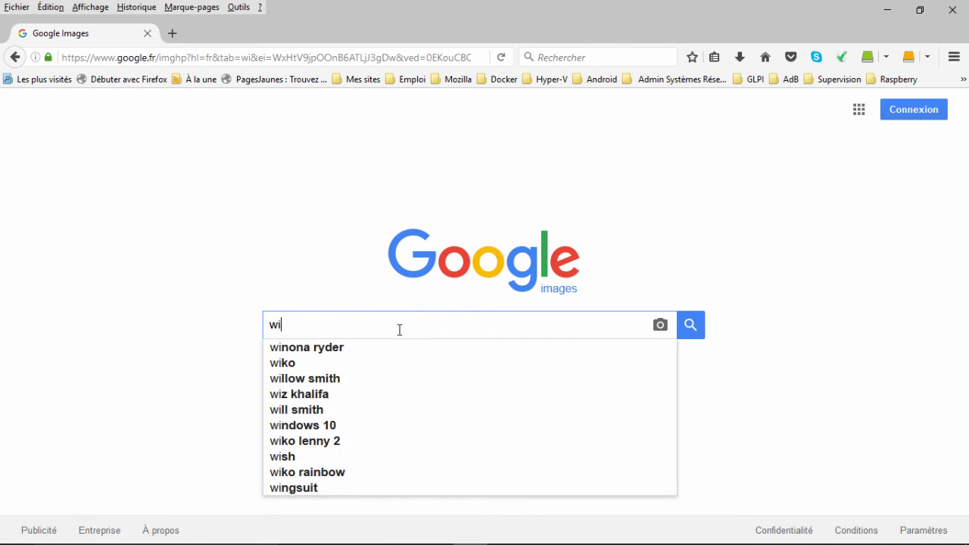
text(ndows)
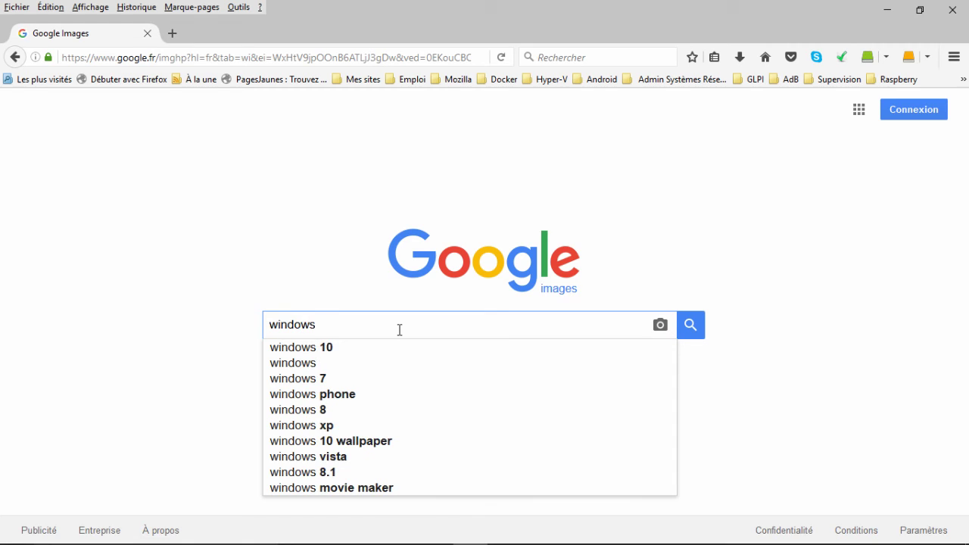
key(Return)
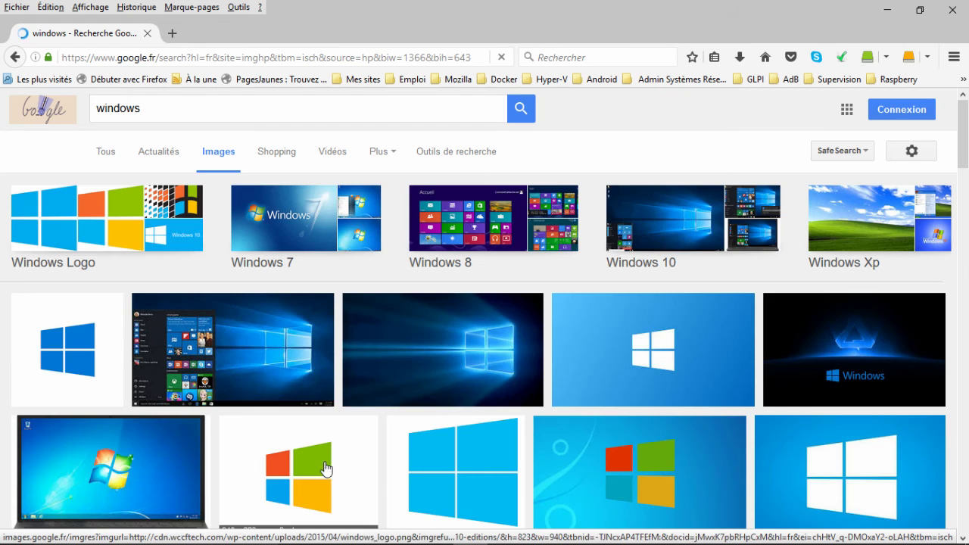
Open the first blue Windows logo result and choose the Photos folder under Documents > Le mercredi as its save location.
click(66, 361)
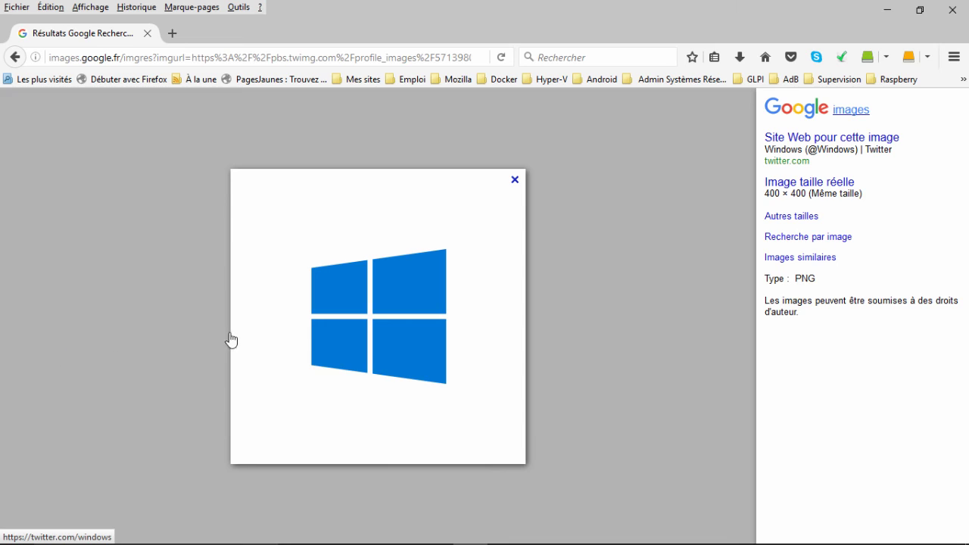
right_click(368, 306)
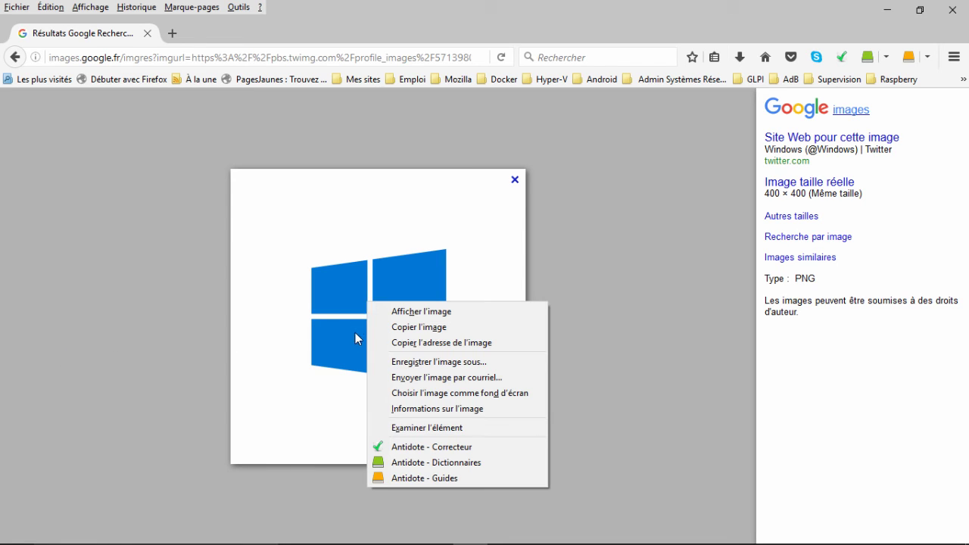
click(439, 362)
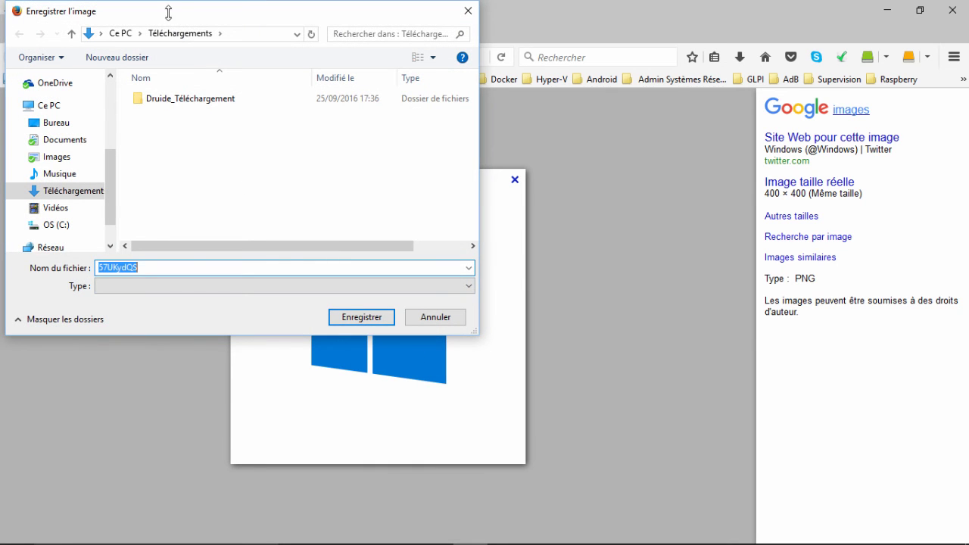
scroll(113, 185, down, 2)
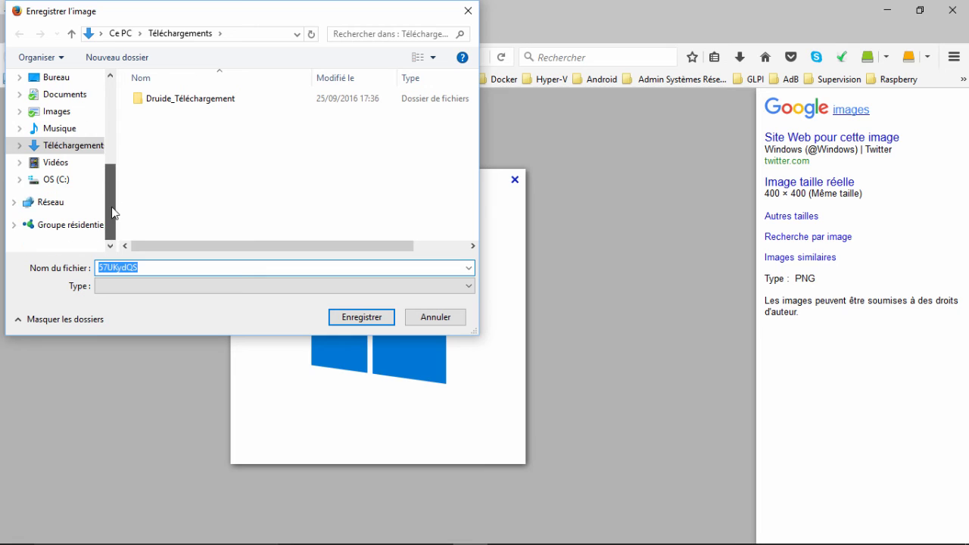
mouse_move(109, 200)
mouse_down()
mouse_move(118, 118)
mouse_move(111, 196)
mouse_up()
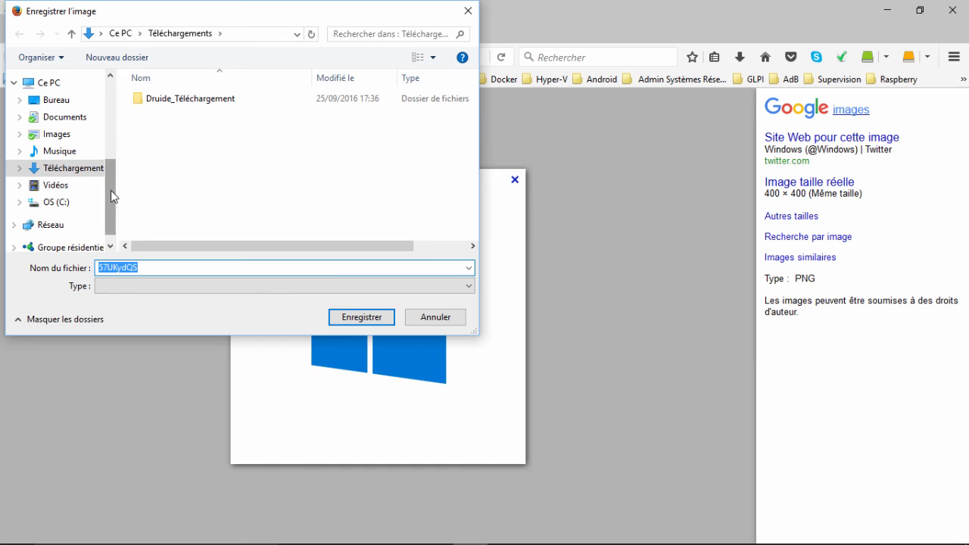
click(65, 203)
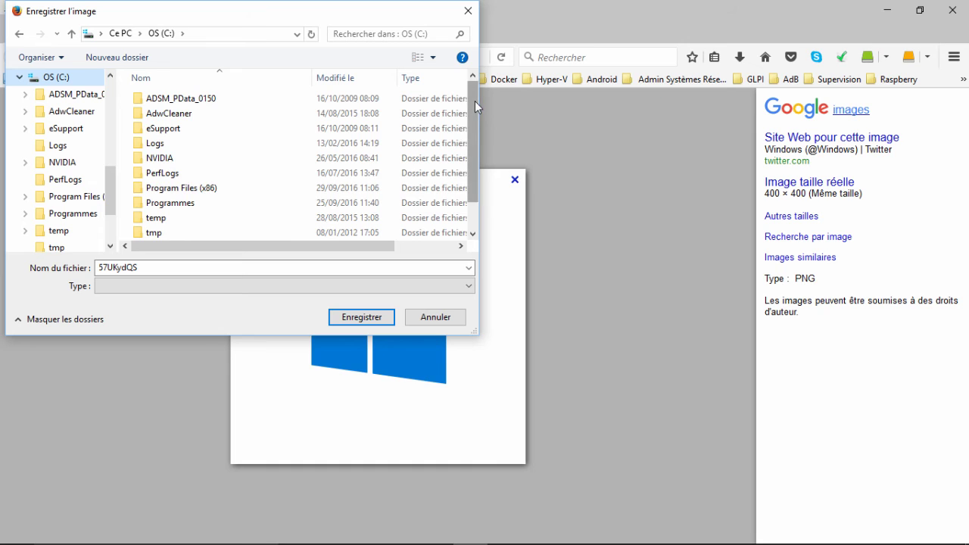
drag(475, 100, 473, 138)
double_click(151, 218)
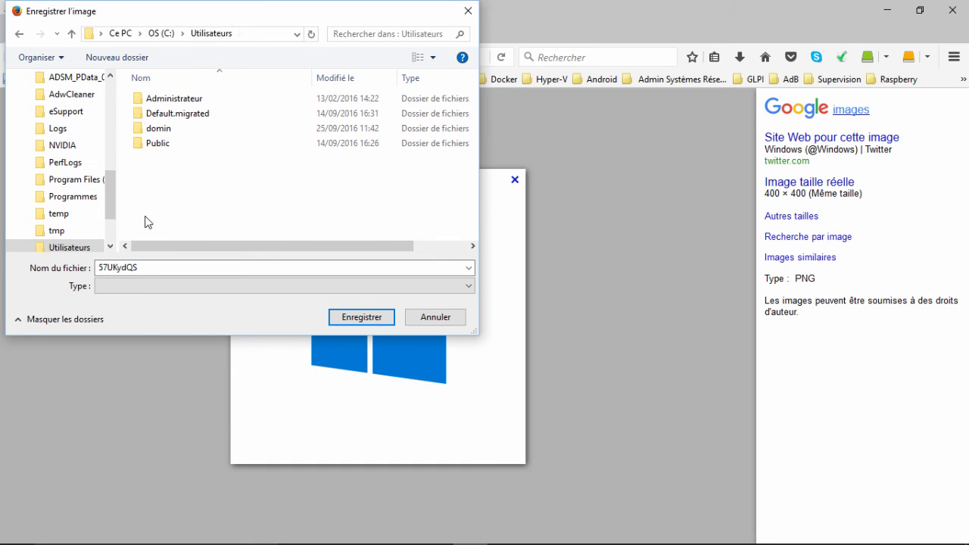
double_click(167, 129)
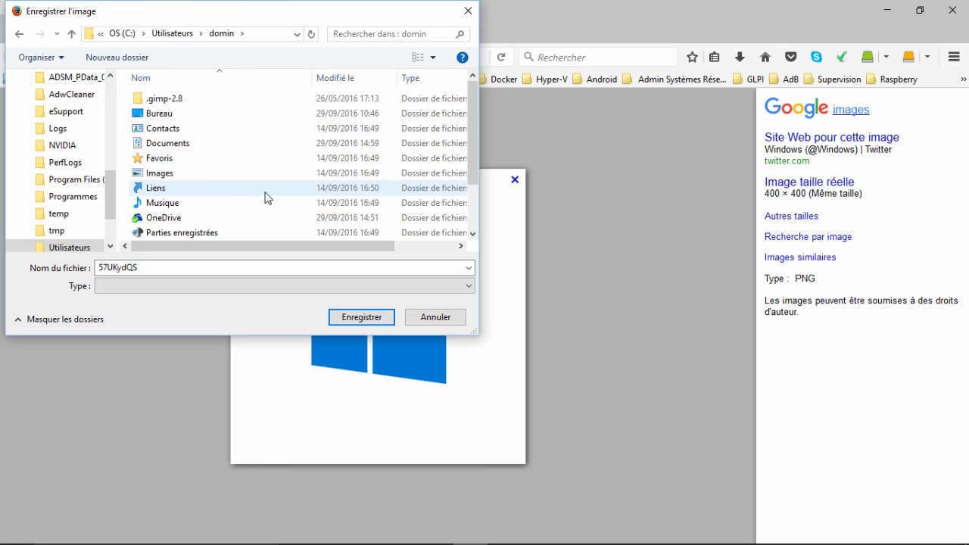
double_click(182, 143)
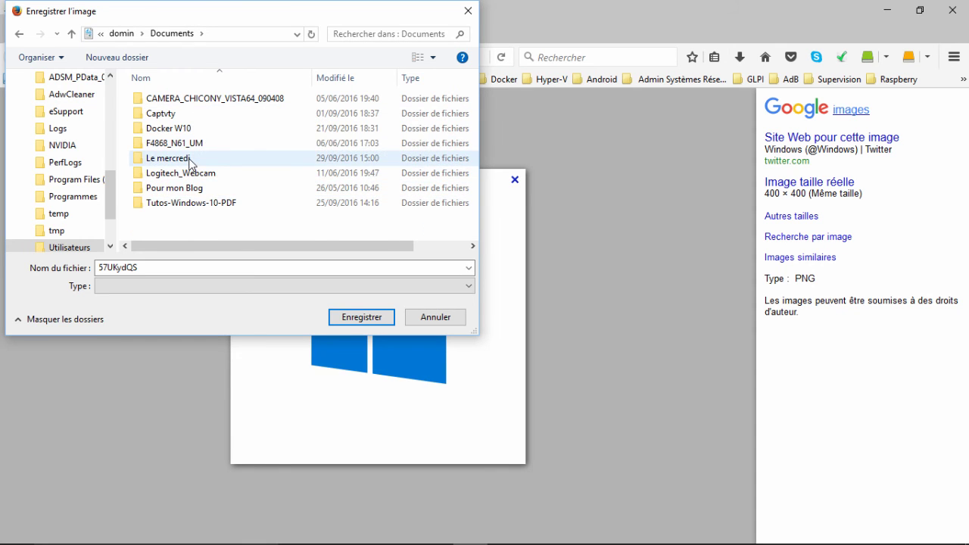
double_click(189, 159)
double_click(176, 102)
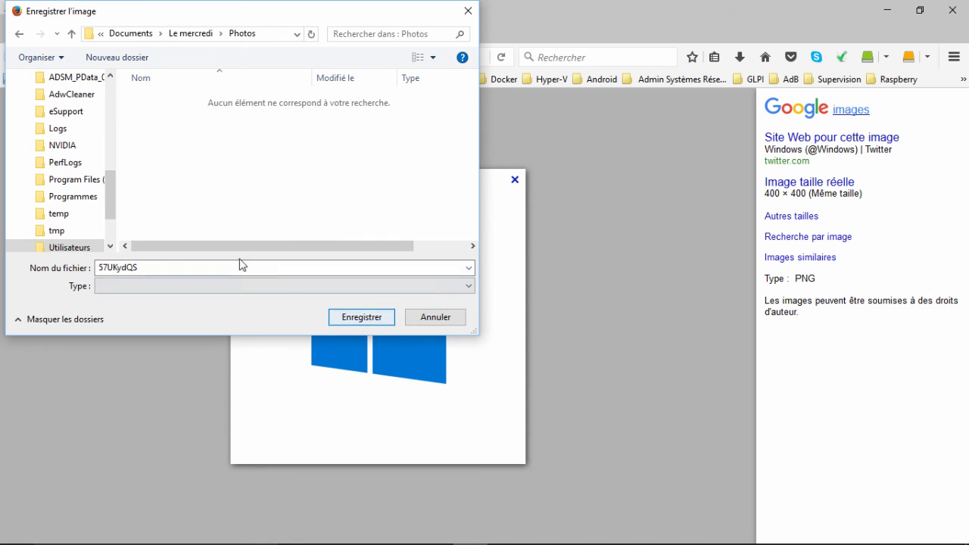
Save the logo under the name "Mon image" and minimize the browser window.
drag(144, 268, 70, 261)
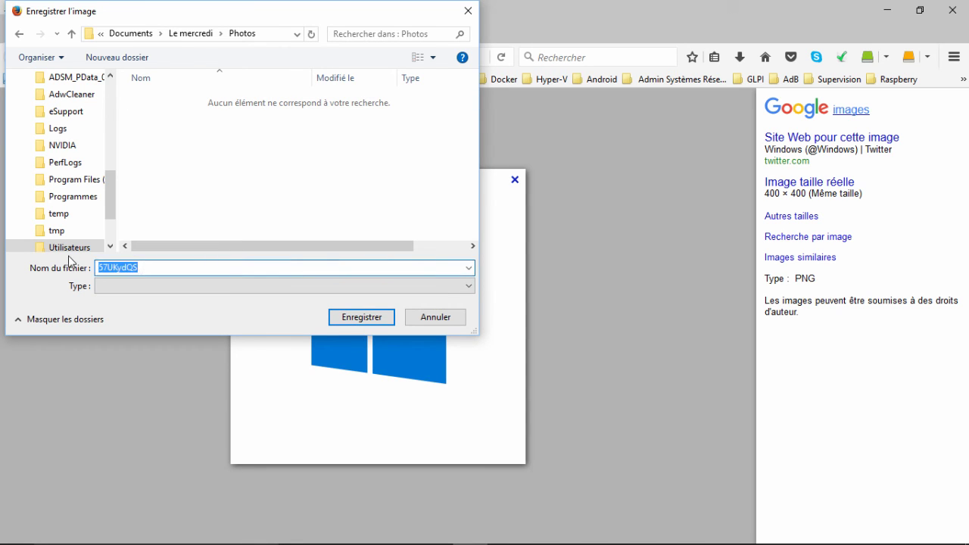
text(Mon image)
click(473, 288)
click(447, 288)
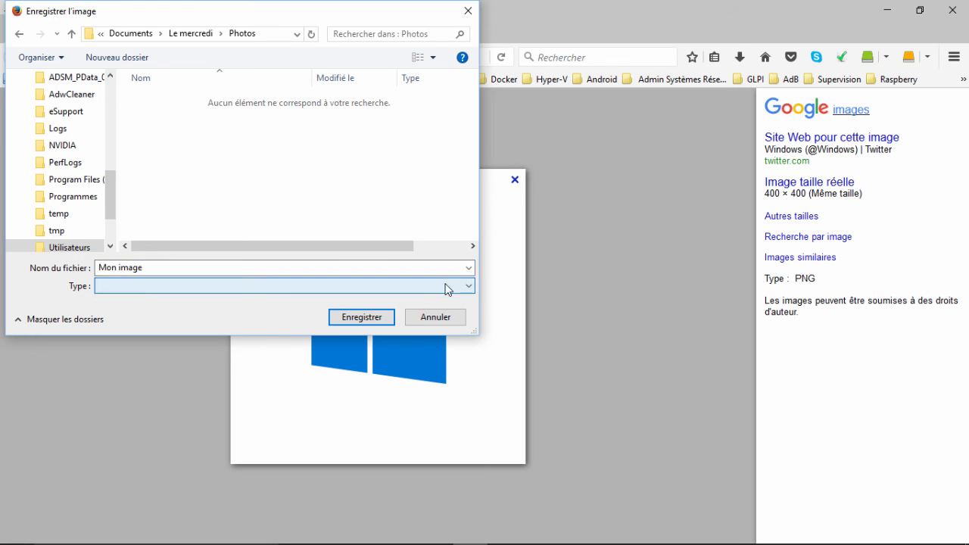
click(151, 269)
click(151, 270)
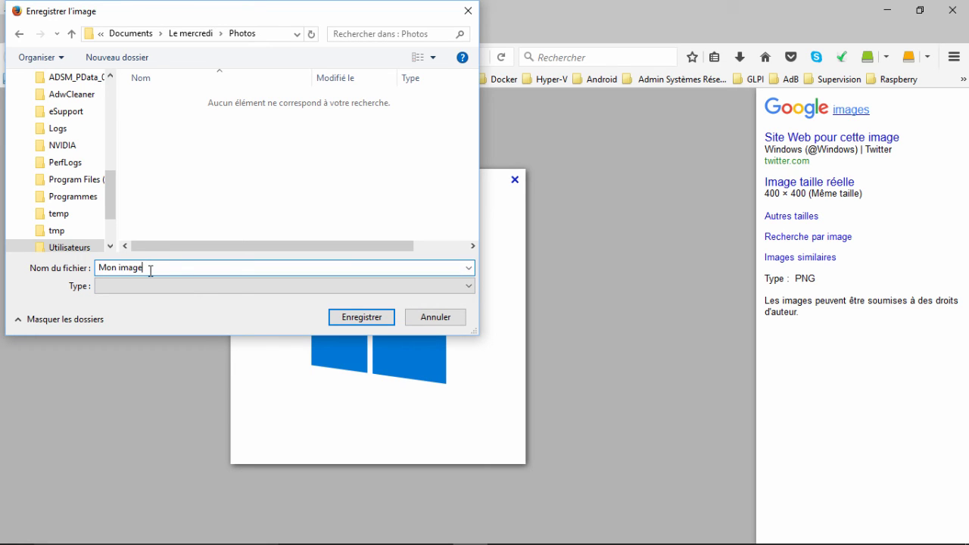
click(357, 318)
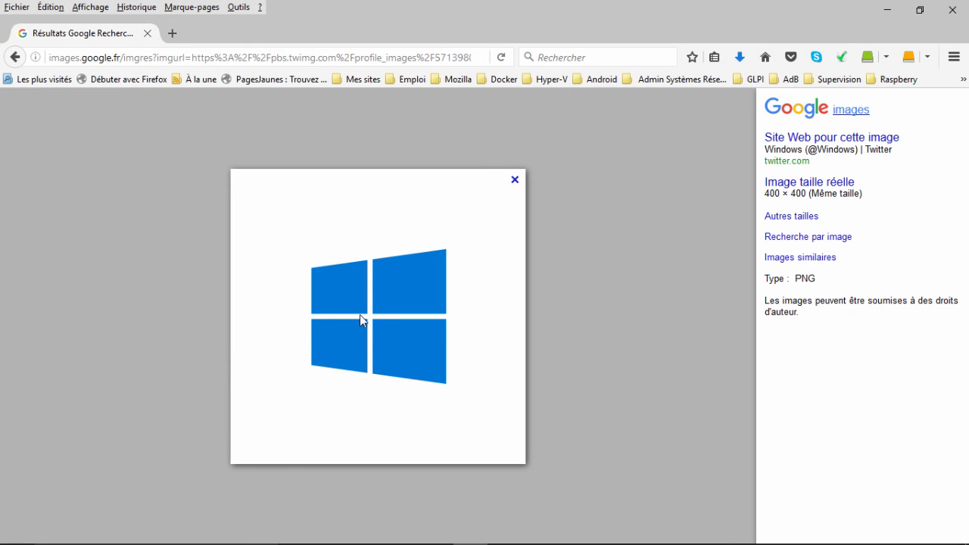
click(890, 10)
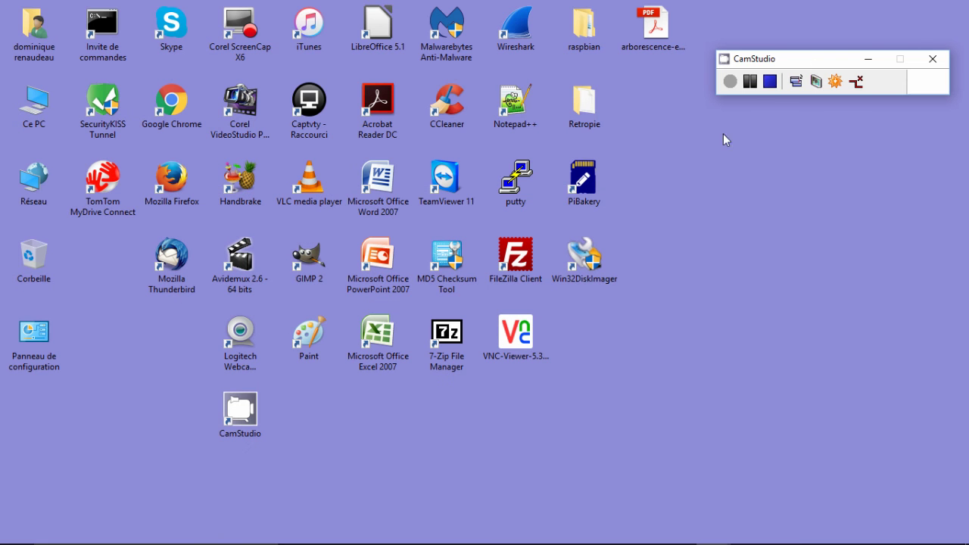
View Mon image from the Photos folder under Documents > Le mercredi, and close the image viewer.
double_click(37, 32)
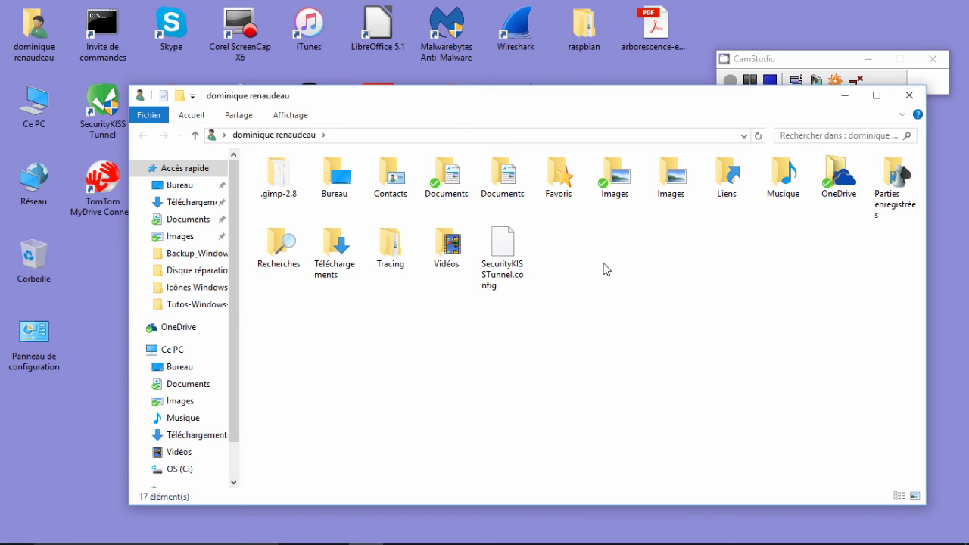
double_click(502, 175)
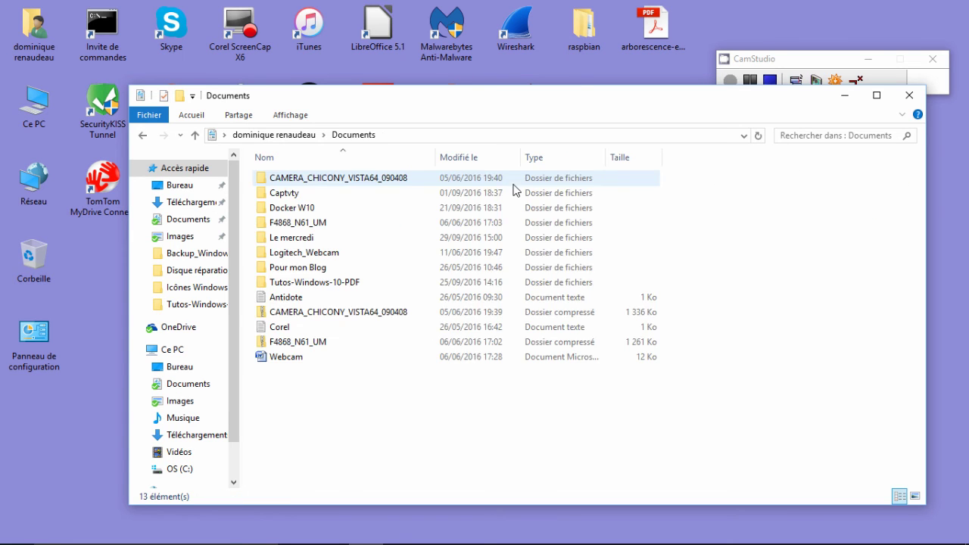
double_click(306, 239)
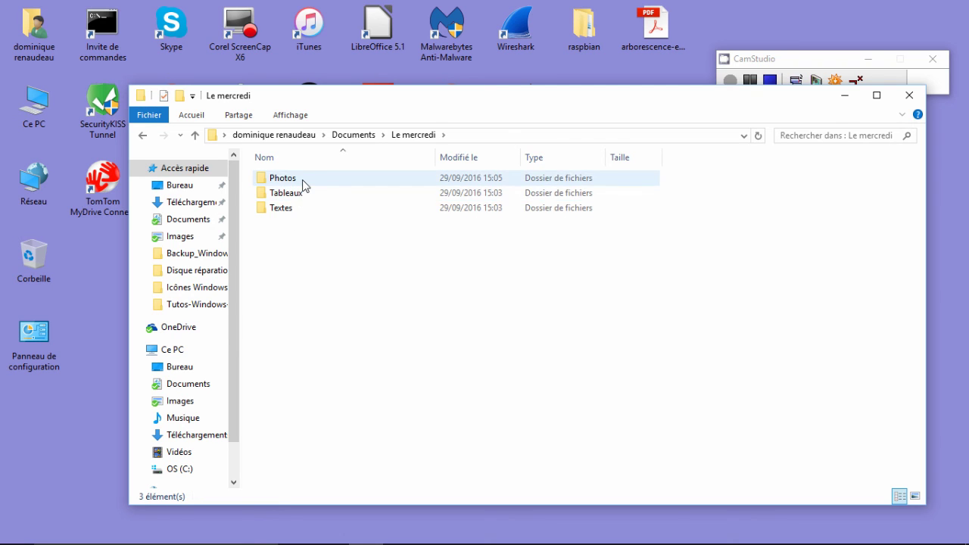
double_click(303, 183)
click(280, 181)
double_click(280, 180)
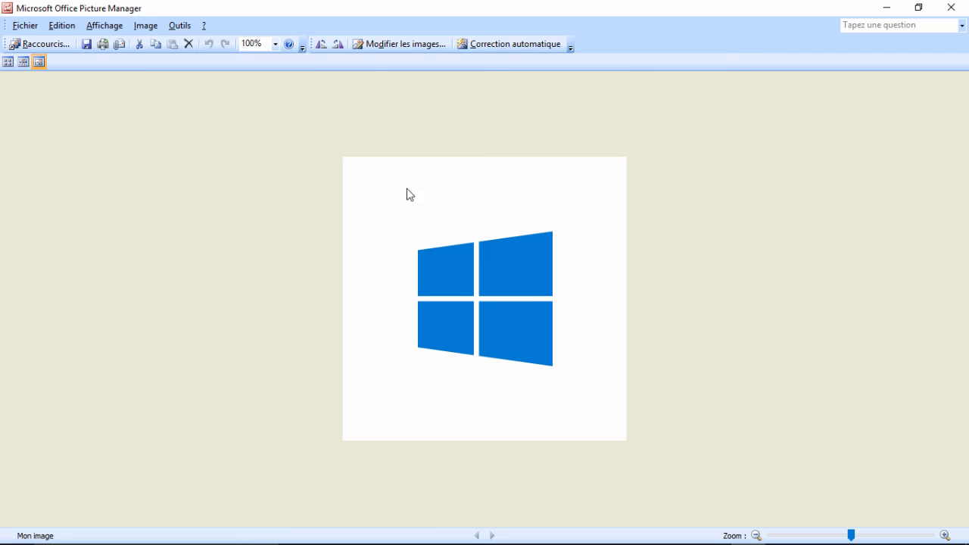
click(951, 7)
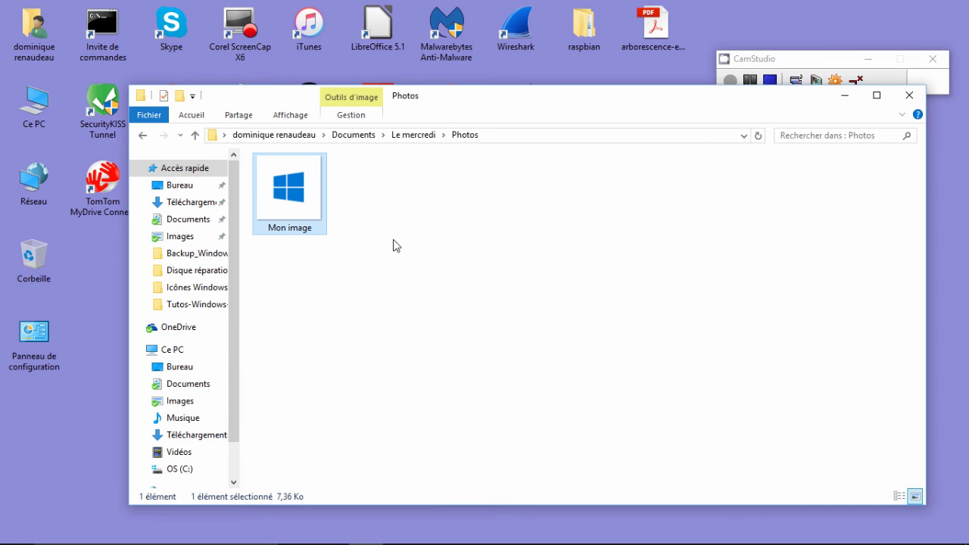
Examine the file type and location in the properties of Mon image, and close the properties and the File Explorer window.
right_click(302, 195)
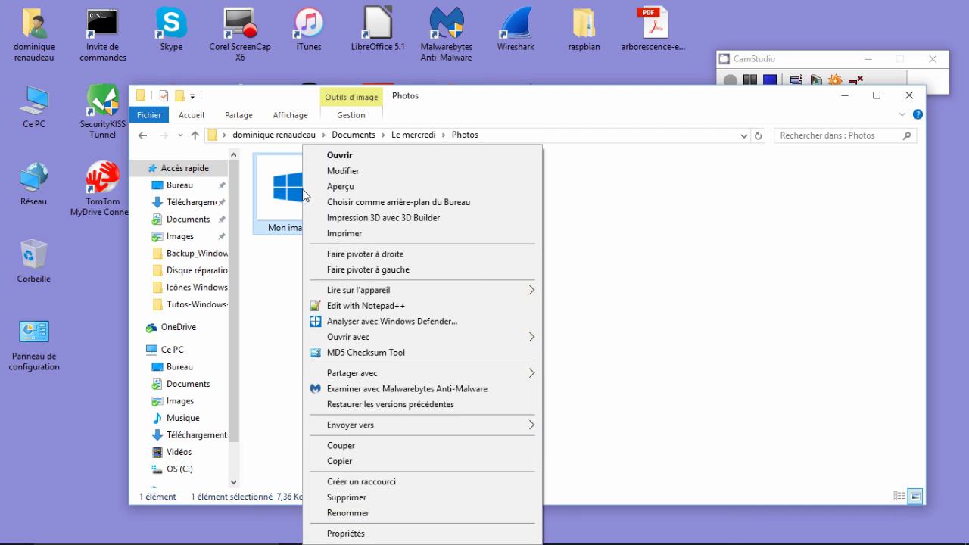
click(363, 534)
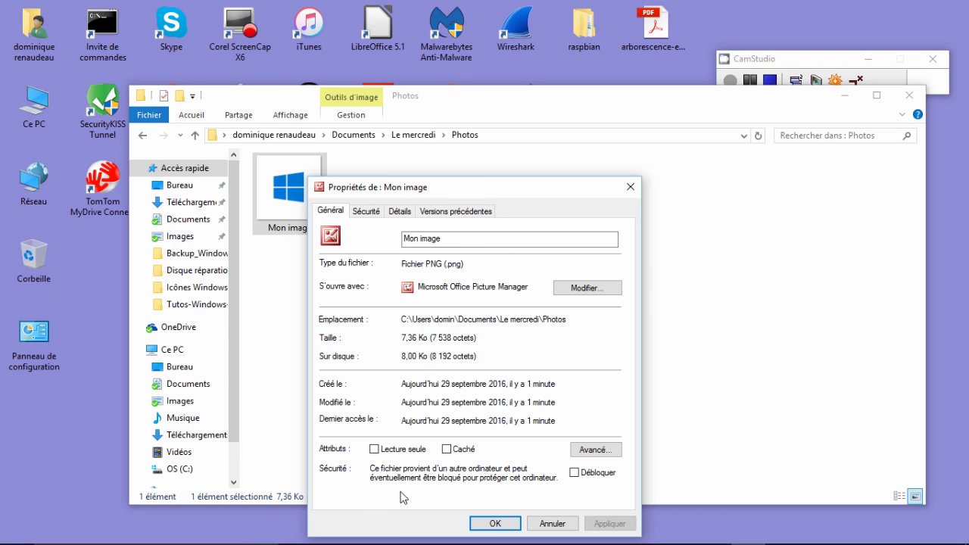
click(551, 525)
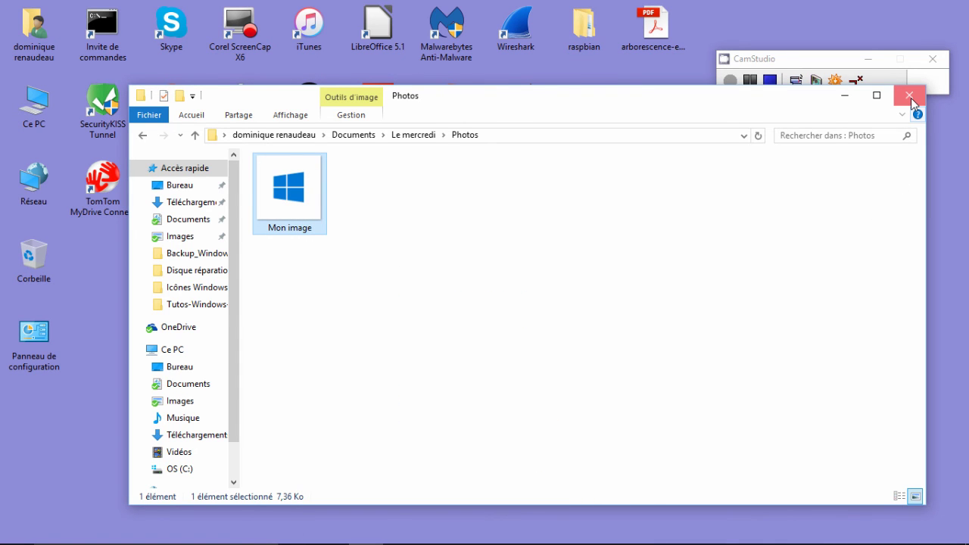
click(911, 97)
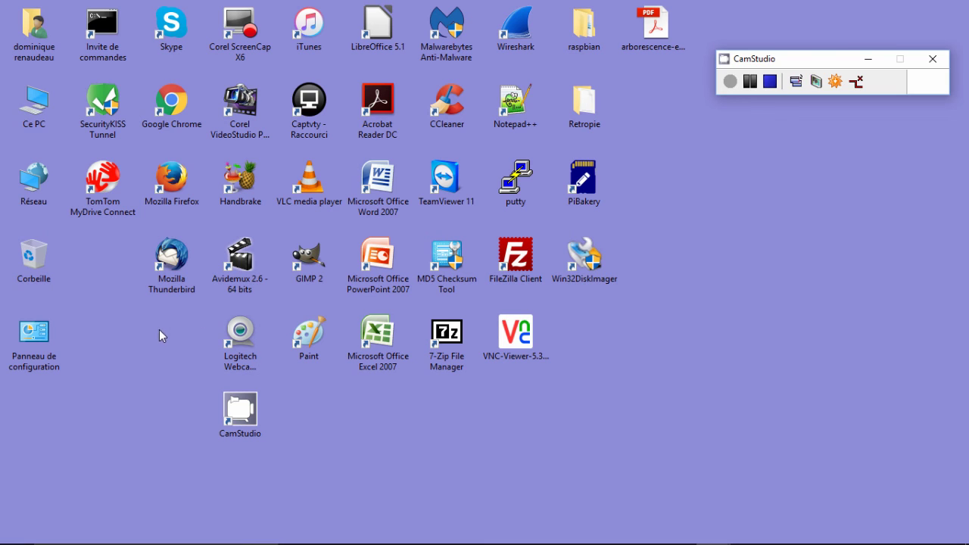
Delete the Le mercredi folder from the user's Documents folder.
mouse_move(289, 539)
double_click(38, 31)
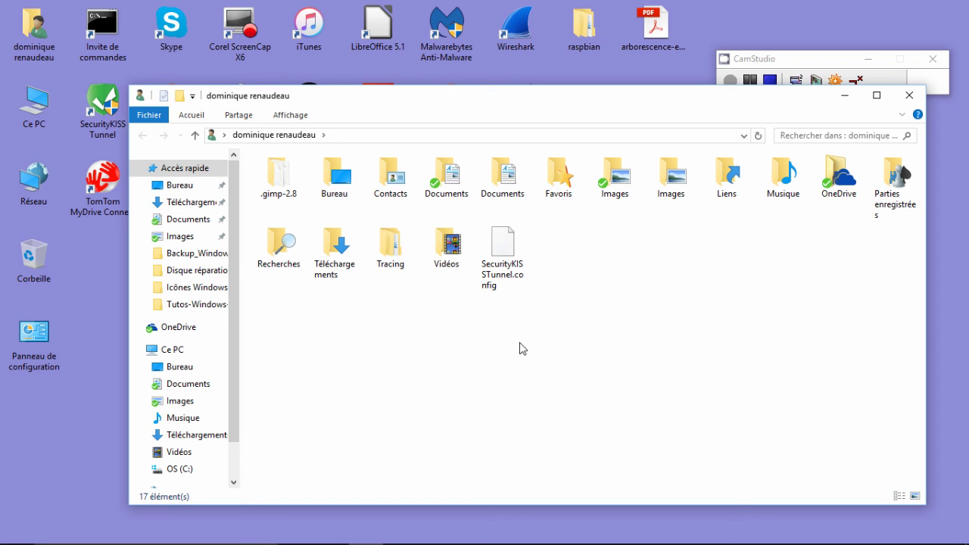
double_click(507, 175)
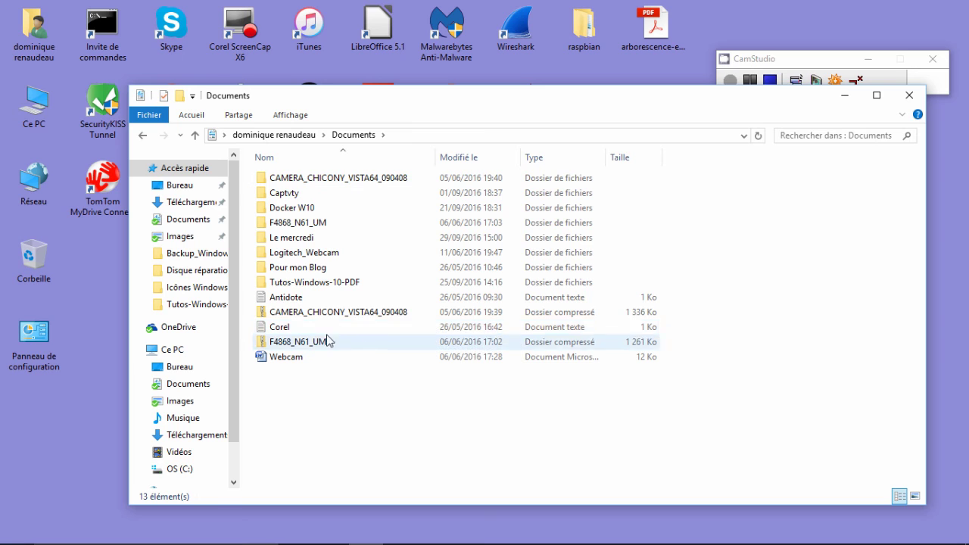
click(314, 240)
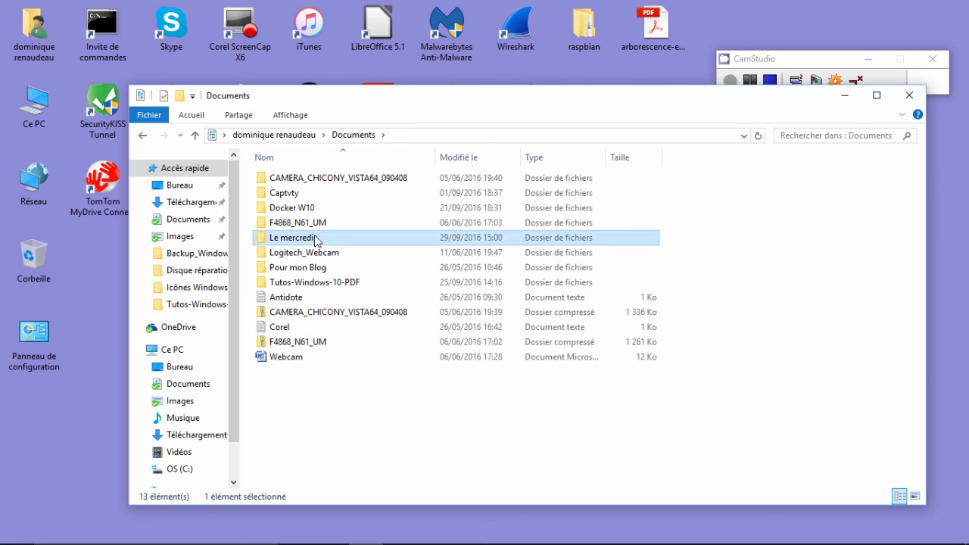
right_click(315, 235)
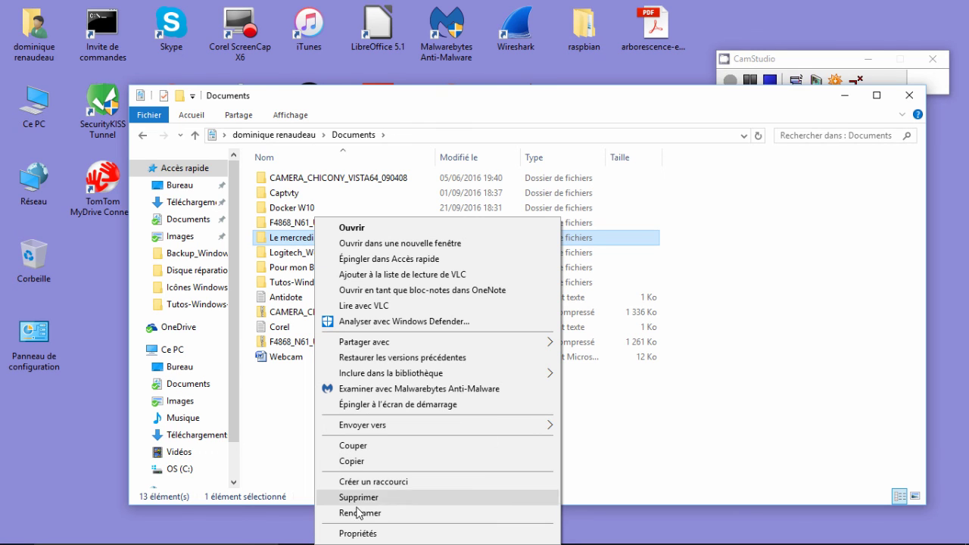
click(367, 500)
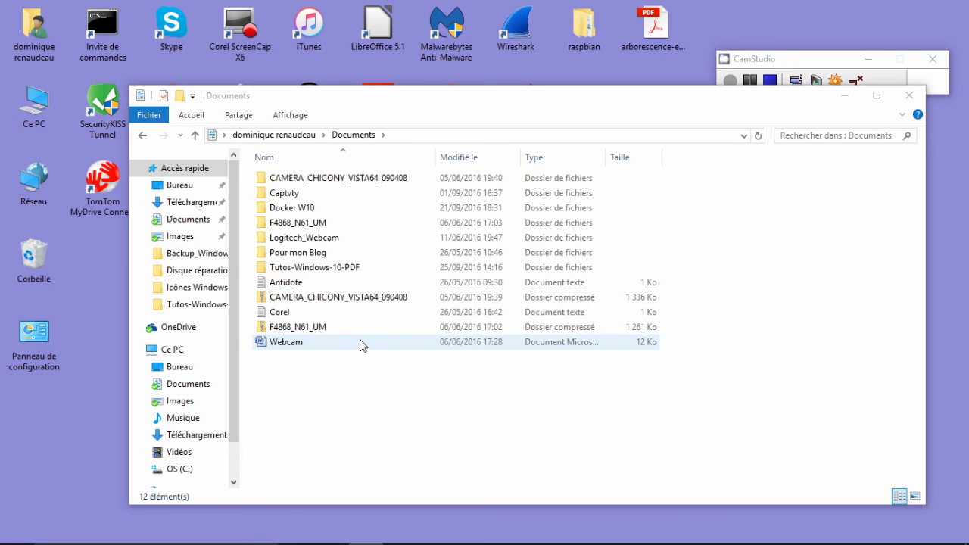
Empty the Corbeille to permanently delete the Le mercredi folder, and leave all File Explorer windows closed.
click(910, 96)
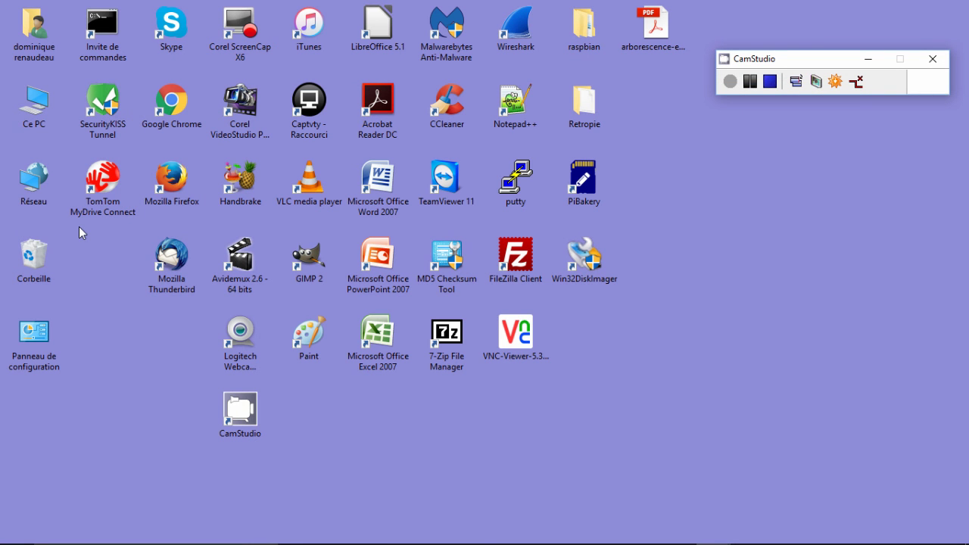
click(33, 259)
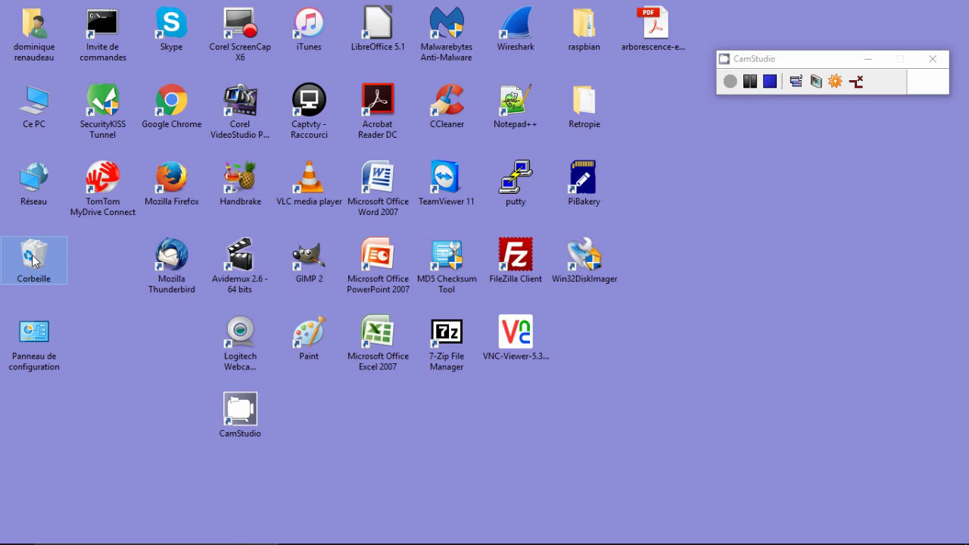
double_click(33, 260)
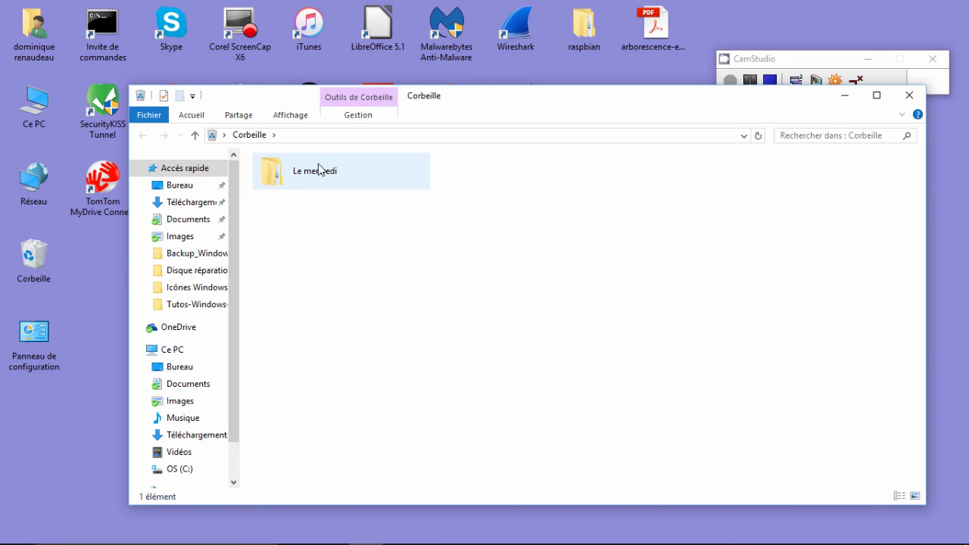
click(377, 117)
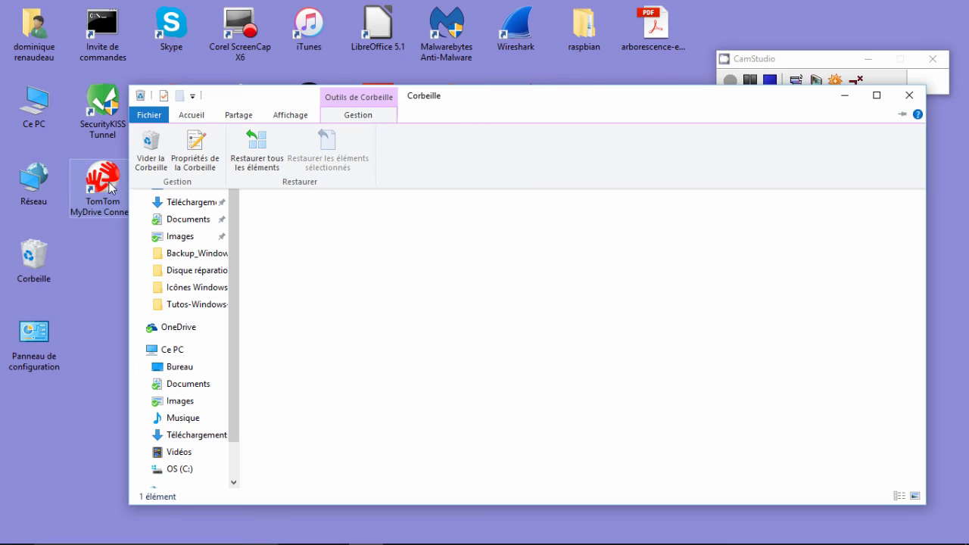
click(145, 146)
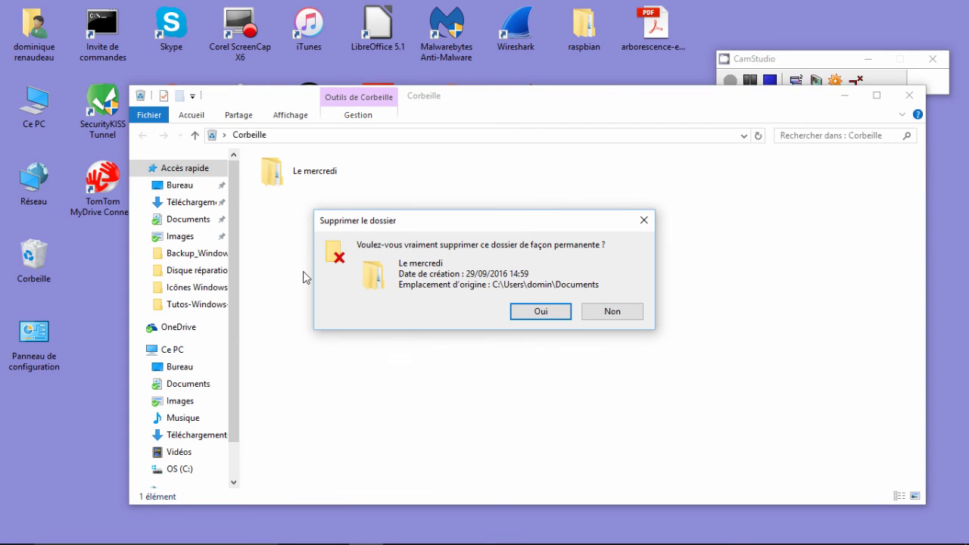
click(528, 312)
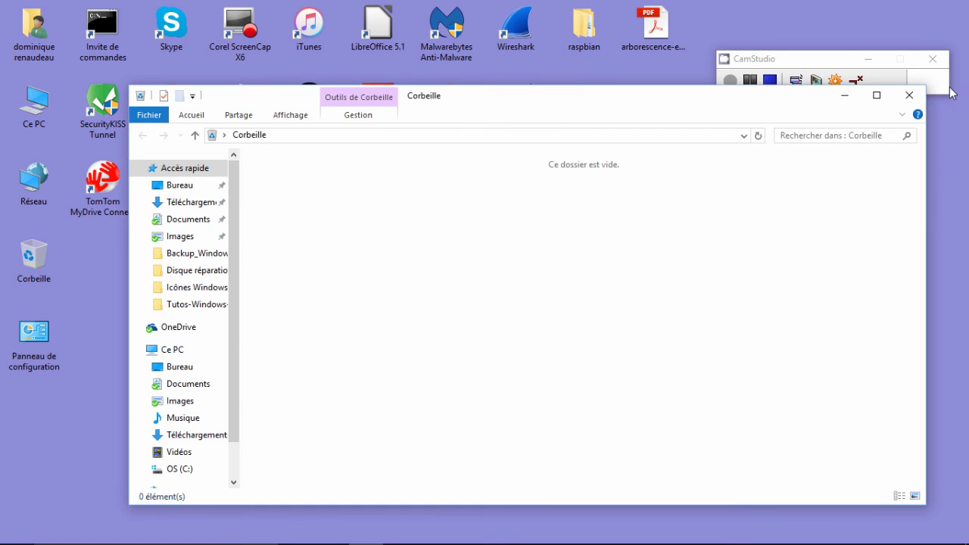
click(909, 97)
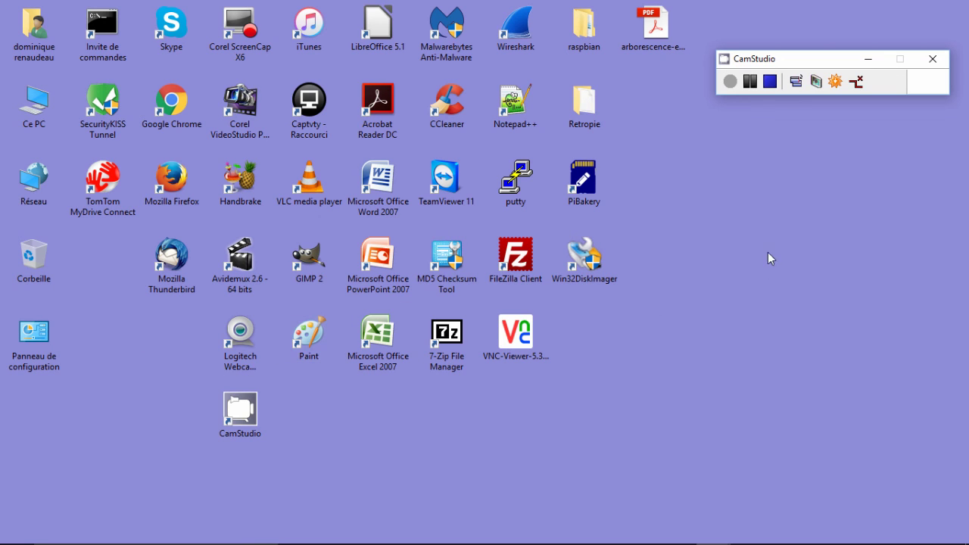
click(771, 82)
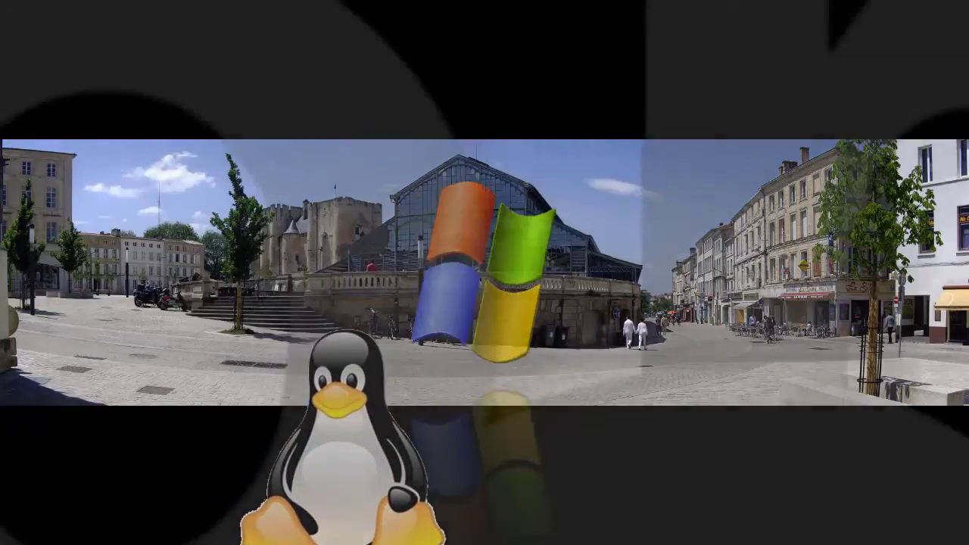